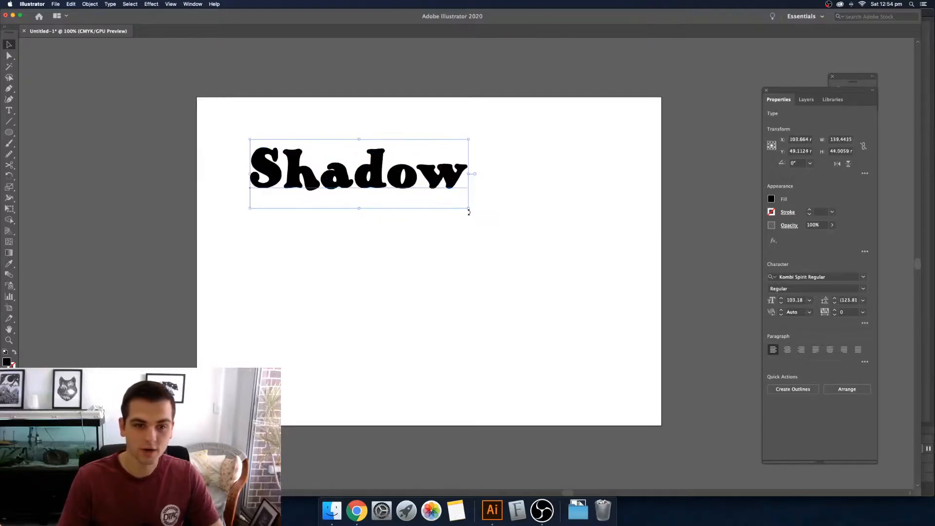
# Duplicate the "Shadow" text and place the copy diagonally below and to the right of the original.
pyautogui.moveTo(385, 169); pyautogui.dragTo(490, 287)
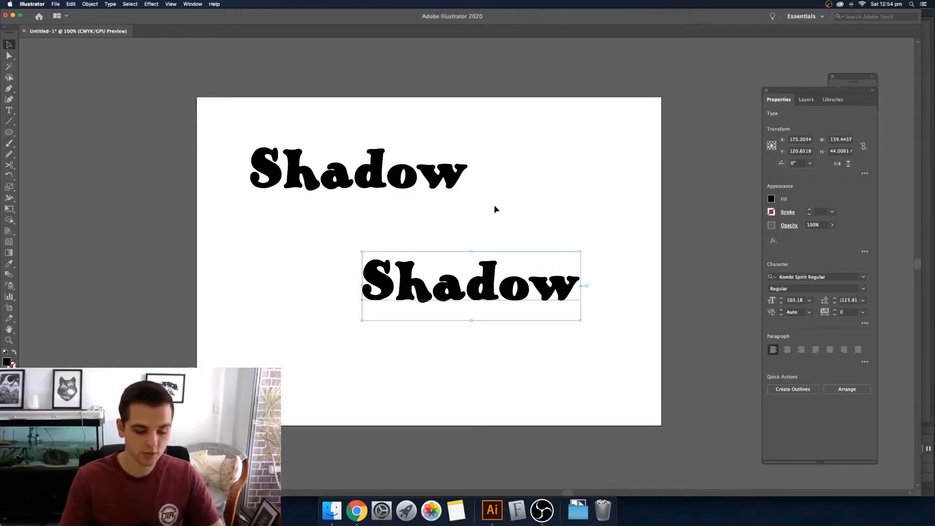
pyautogui.click(547, 202)
pyautogui.click(425, 182)
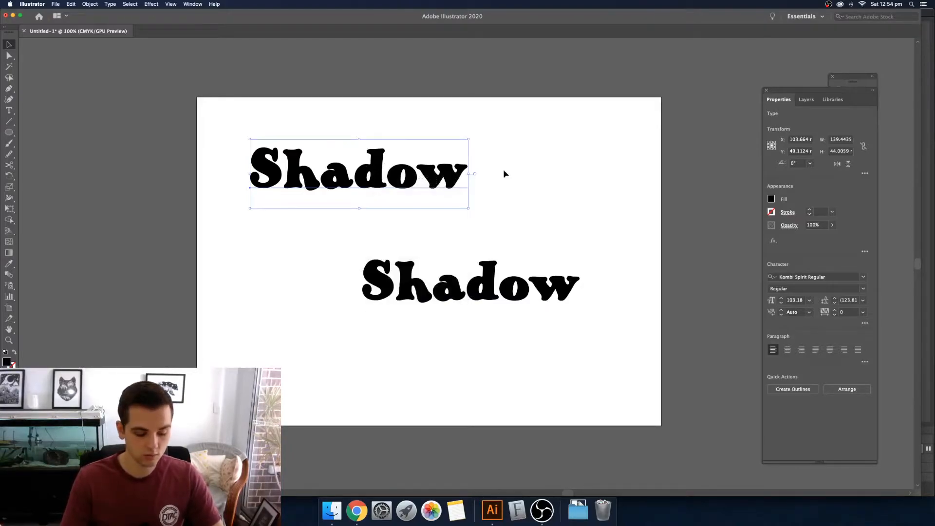
pyautogui.click(534, 142)
# Make a blend between the two "Shadow" text objects.
pyautogui.click(402, 188)
pyautogui.press('space')
pyautogui.press('space')
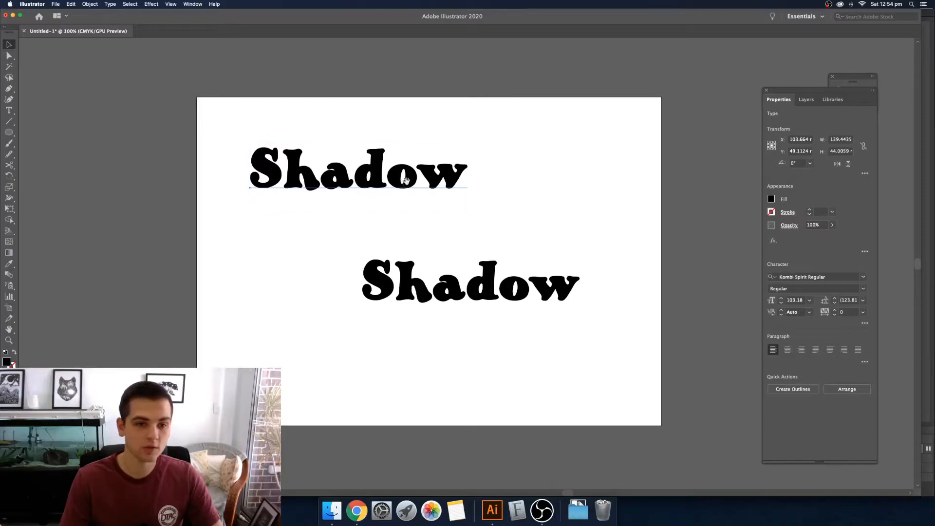
pyautogui.moveTo(407, 180); pyautogui.dragTo(403, 181)
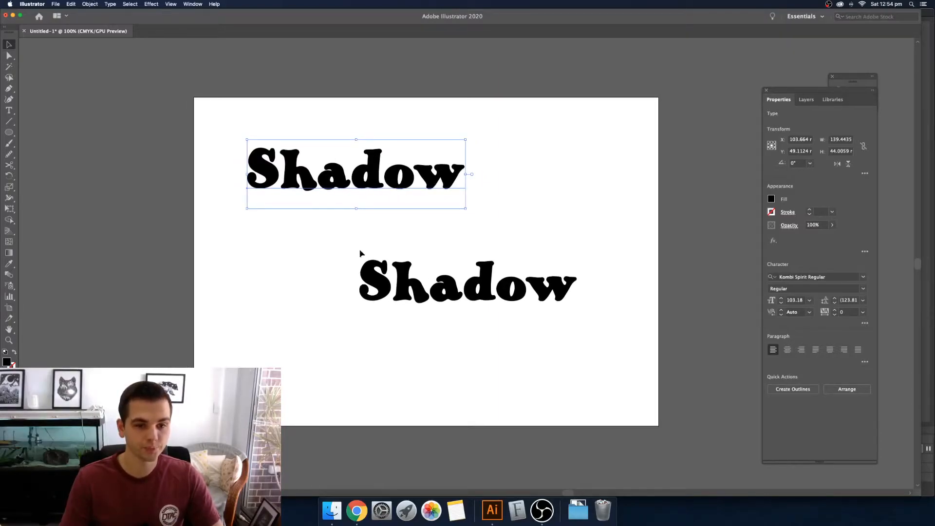
pyautogui.keyDown('shift'); pyautogui.click(481, 289); pyautogui.keyUp('shift')
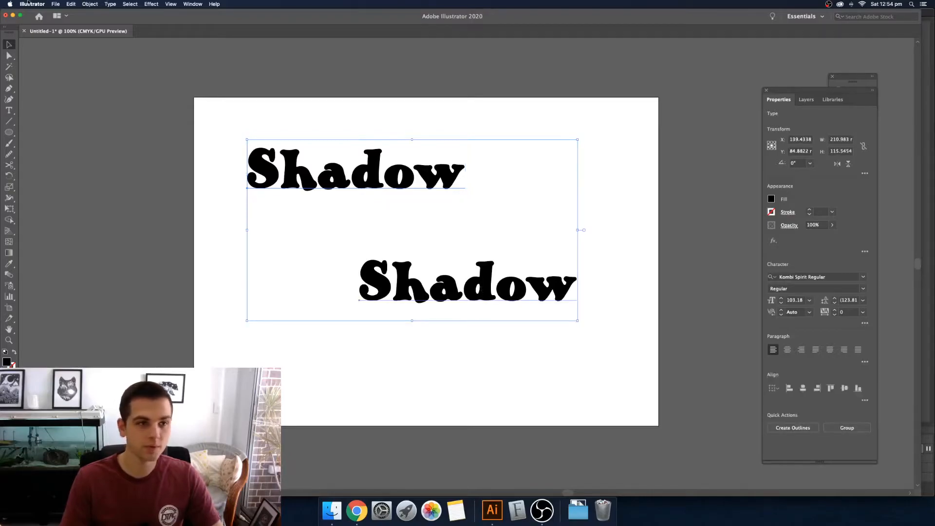
pyautogui.click(84, 3)
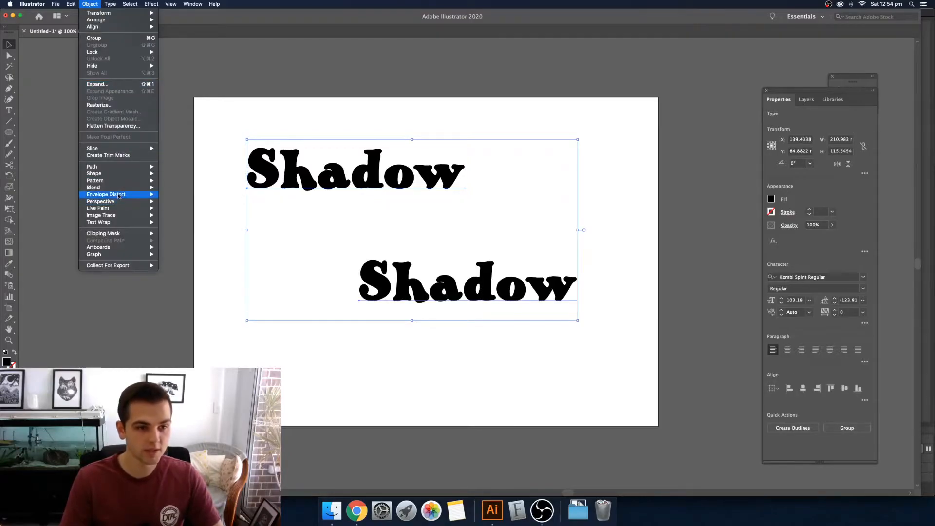
pyautogui.moveTo(127, 186)
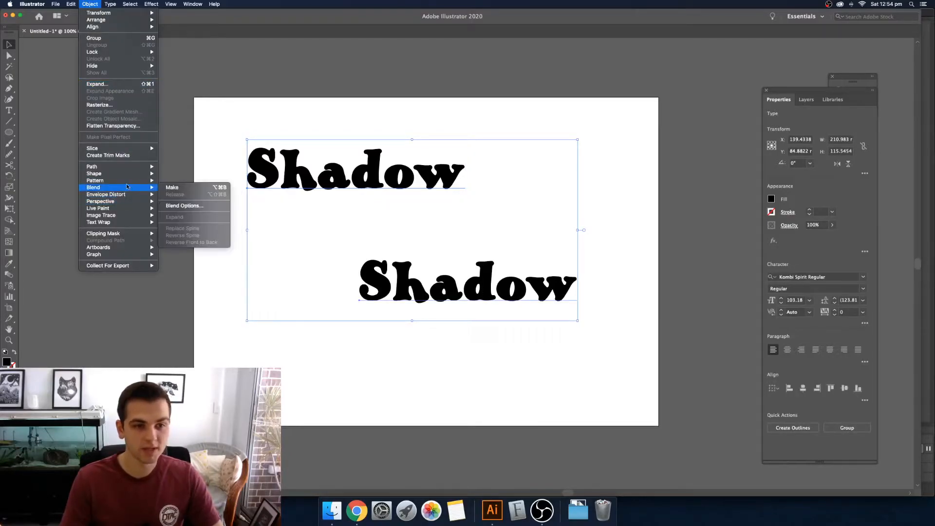
pyautogui.click(200, 188)
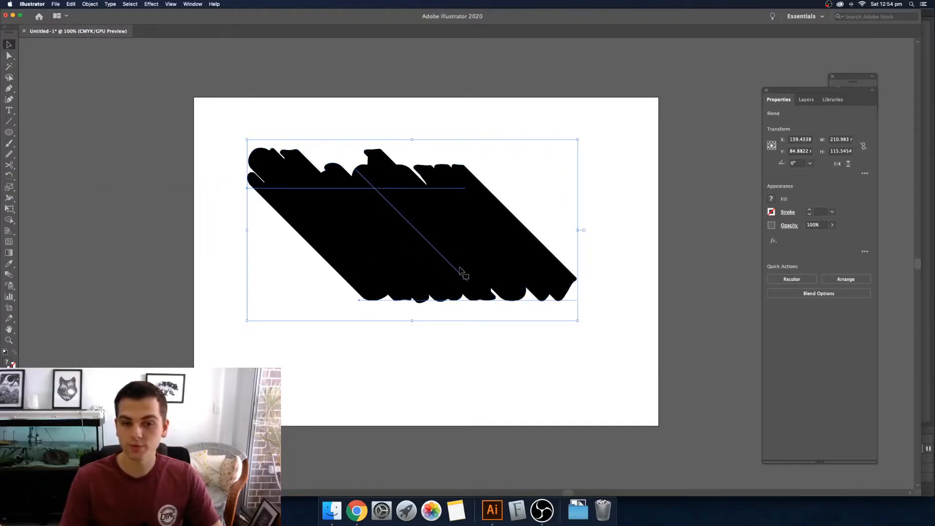
# Set the blend's spacing to 50 specified steps.
pyautogui.click(91, 3)
pyautogui.moveTo(98, 188)
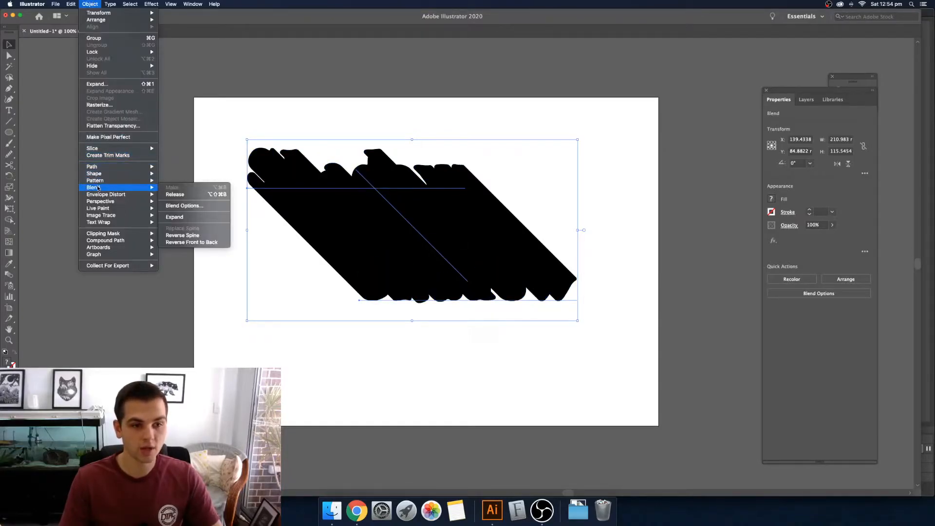
pyautogui.click(187, 207)
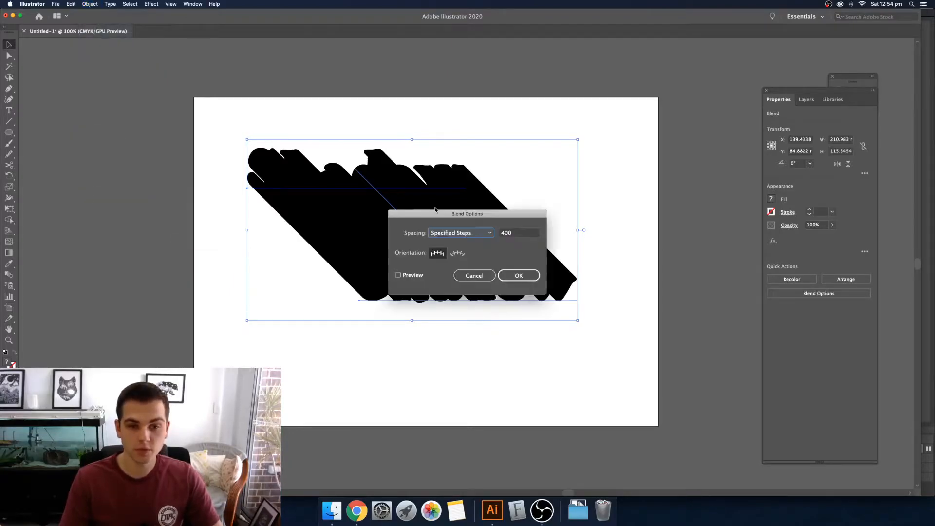
pyautogui.click(518, 234)
pyautogui.write('50')
pyautogui.click(510, 275)
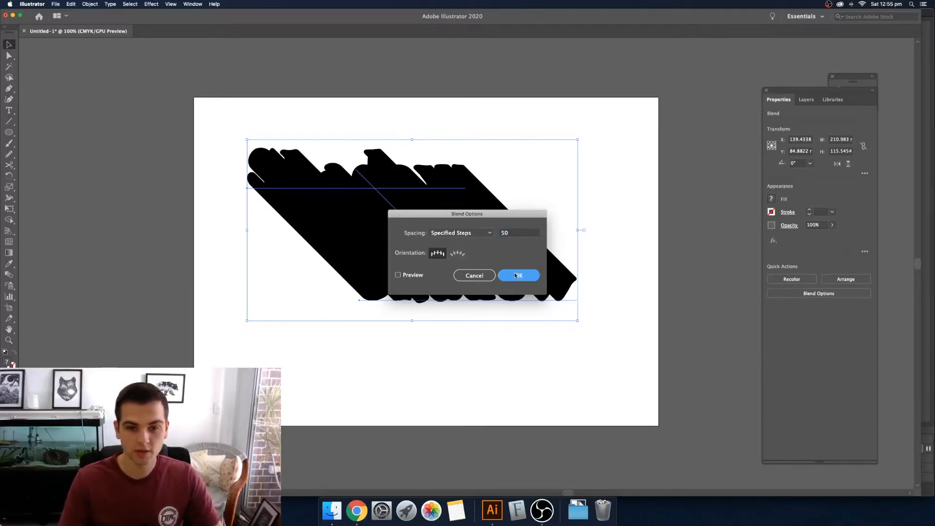
pyautogui.click(529, 203)
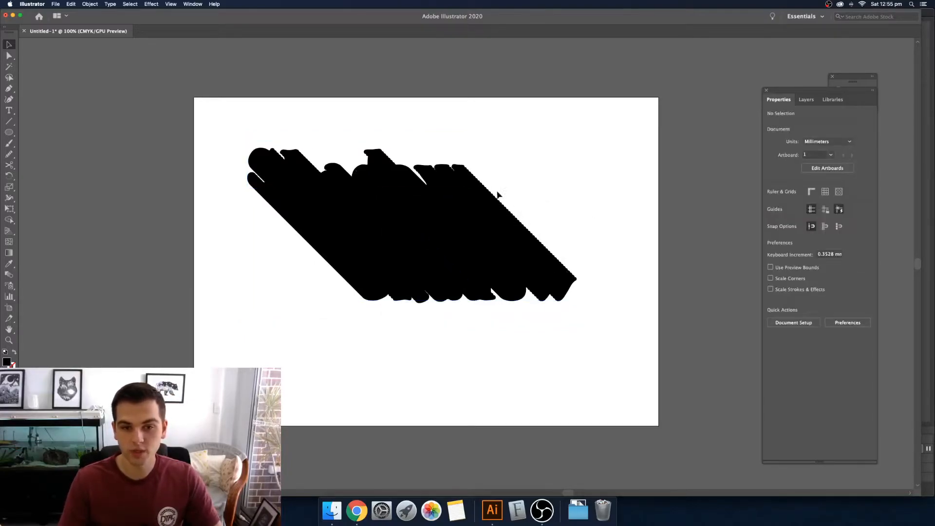
# Inspect the shadow's stepped edges up close and set the blend's spacing to 400 specified steps.
pyautogui.click(415, 220)
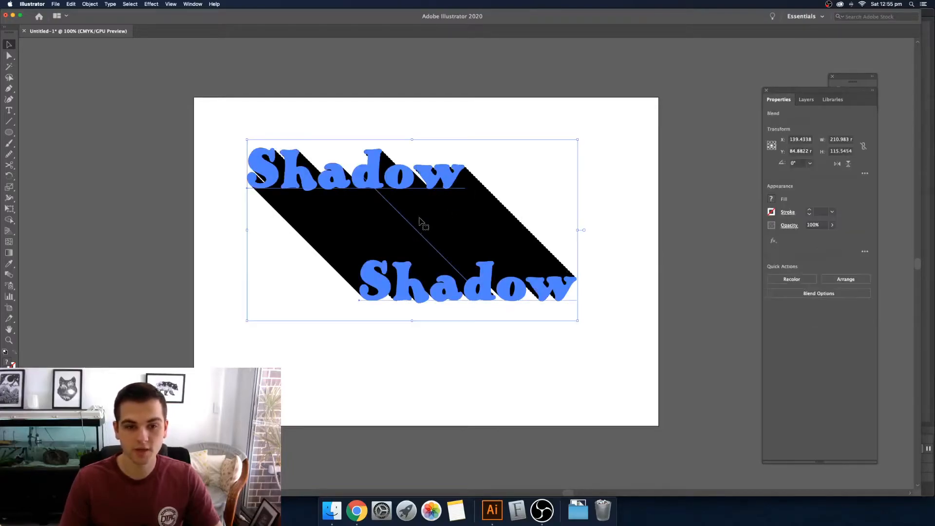
pyautogui.press('super+equal')
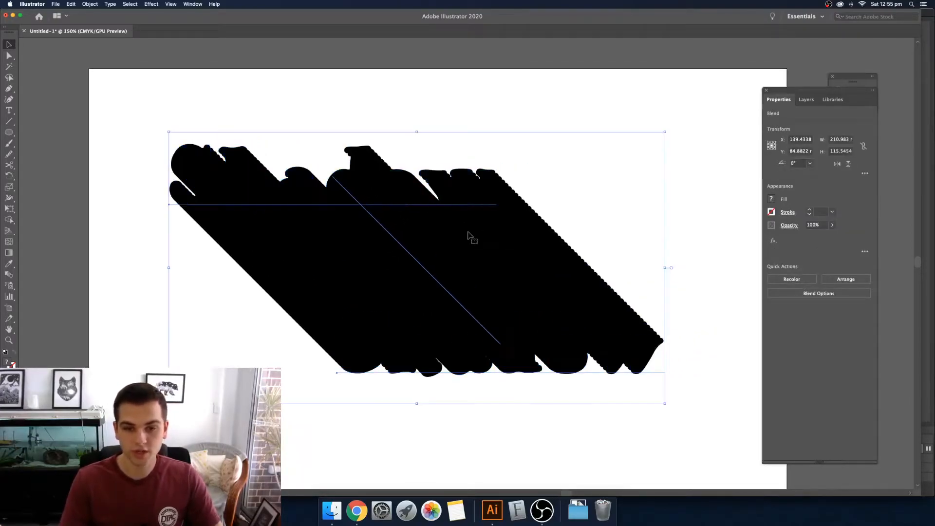
pyautogui.press('super+equal')
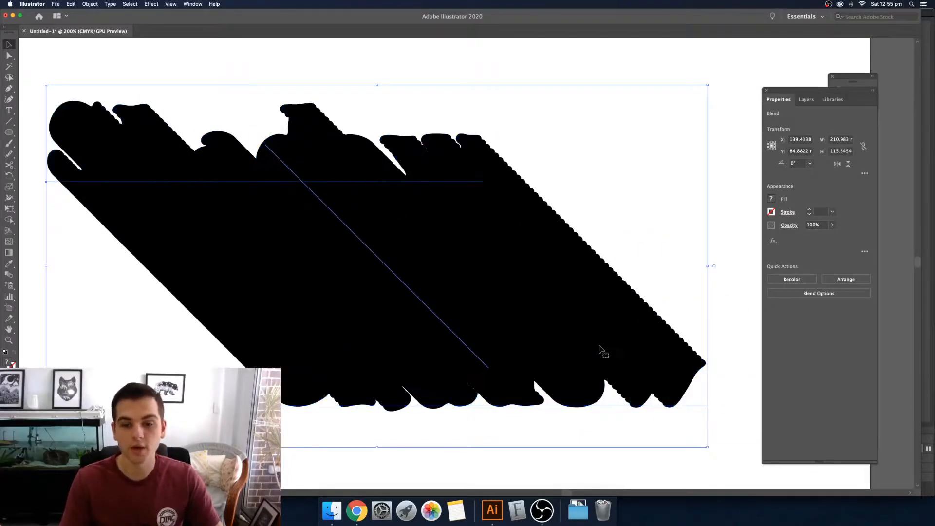
pyautogui.press('space')
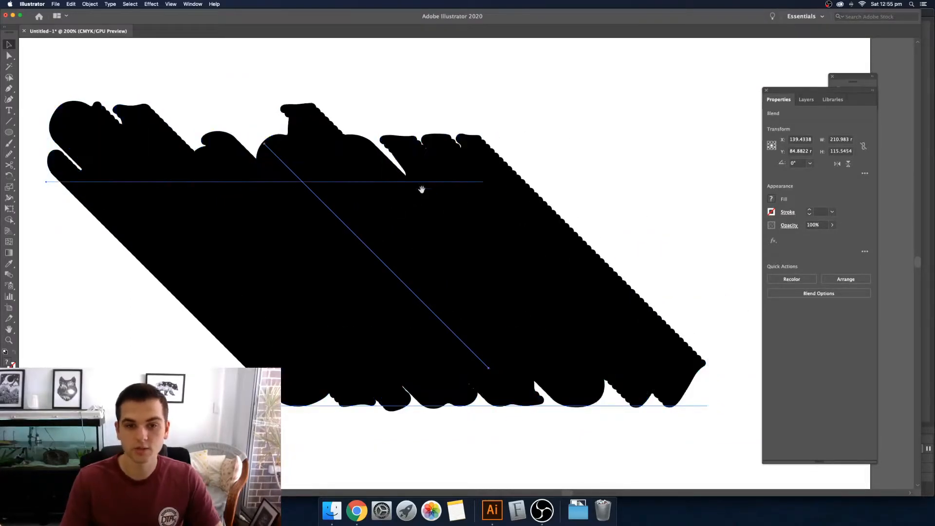
pyautogui.moveTo(421, 190); pyautogui.dragTo(397, 179)
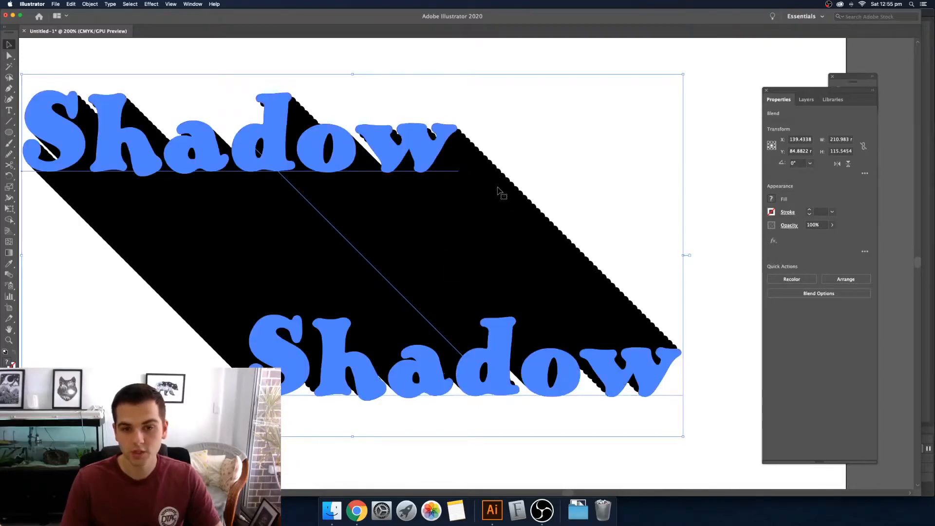
pyautogui.press('super+minus')
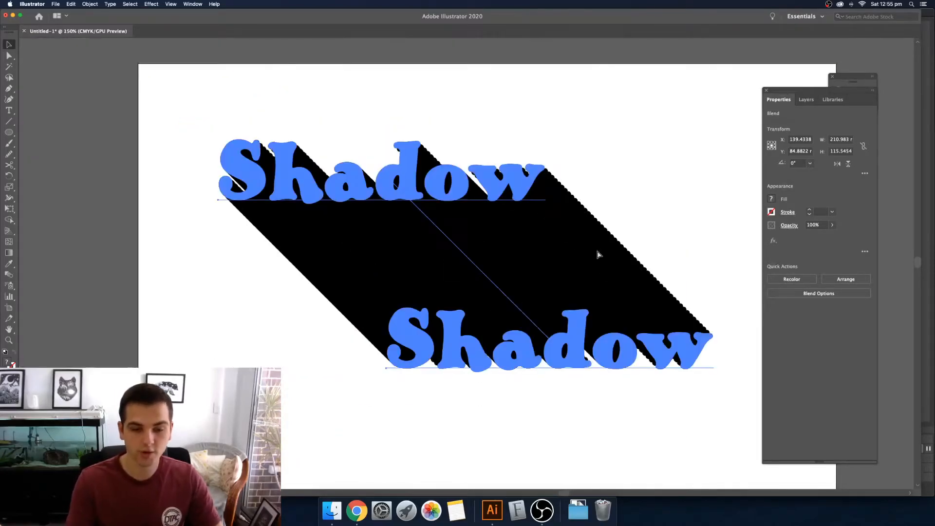
pyautogui.click(90, 4)
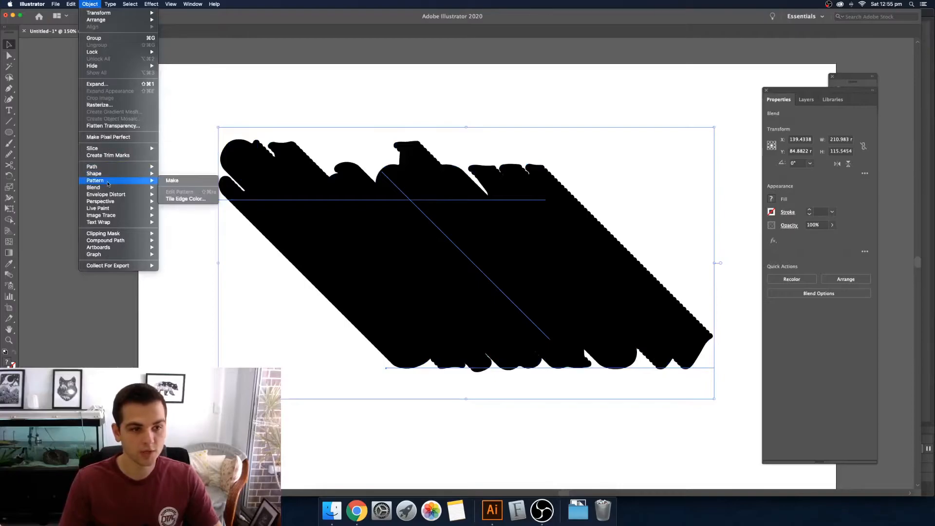
pyautogui.click(184, 205)
pyautogui.doubleClick(519, 234)
pyautogui.write('400')
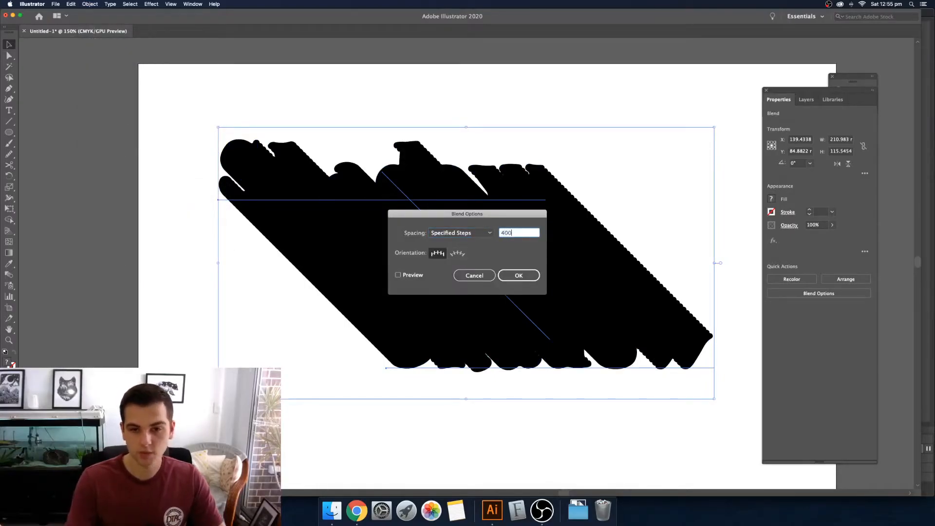
pyautogui.click(520, 277)
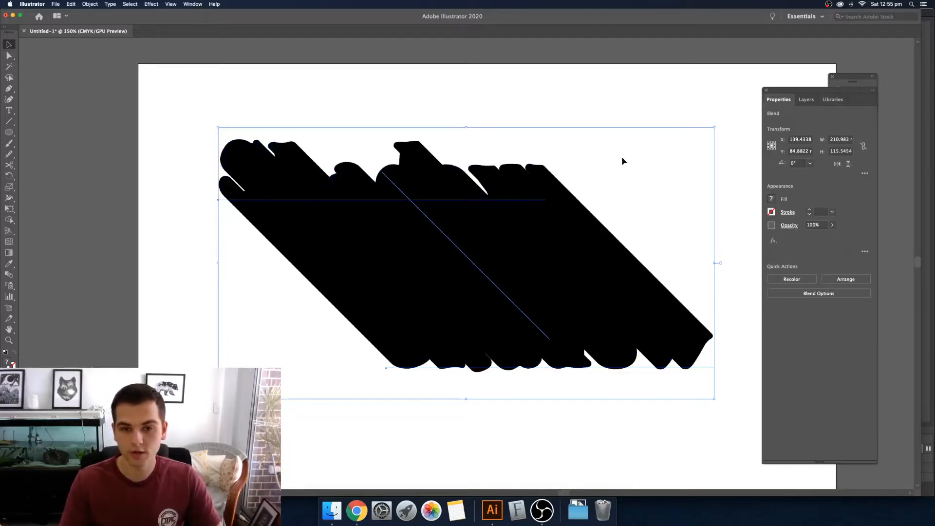
pyautogui.click(624, 112)
# Change the fill of the upper "Shadow" text within the blend to white.
pyautogui.hscroll(5, 599, 112)
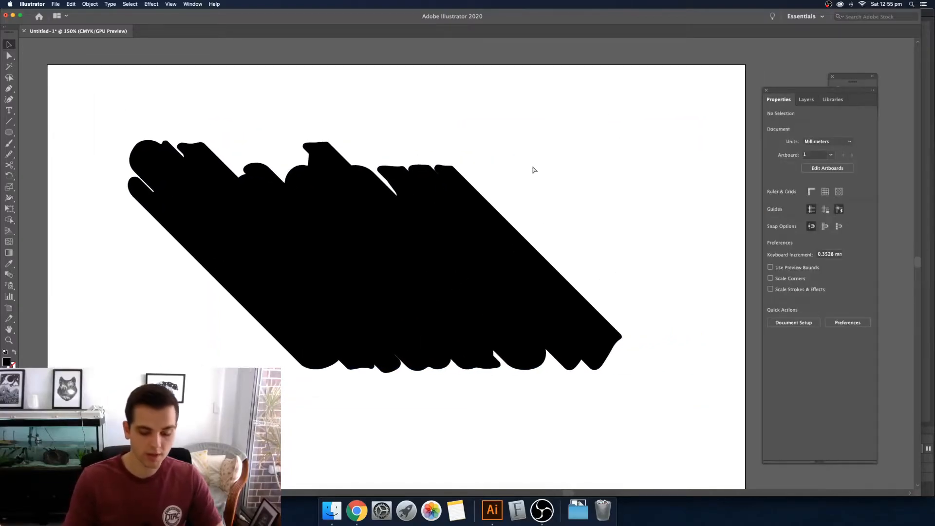
pyautogui.press('super+minus')
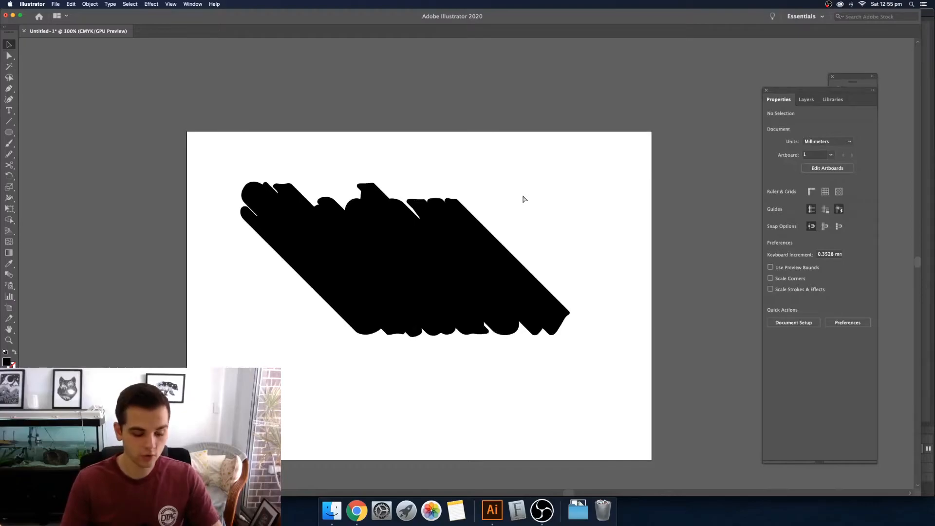
pyautogui.click(369, 199)
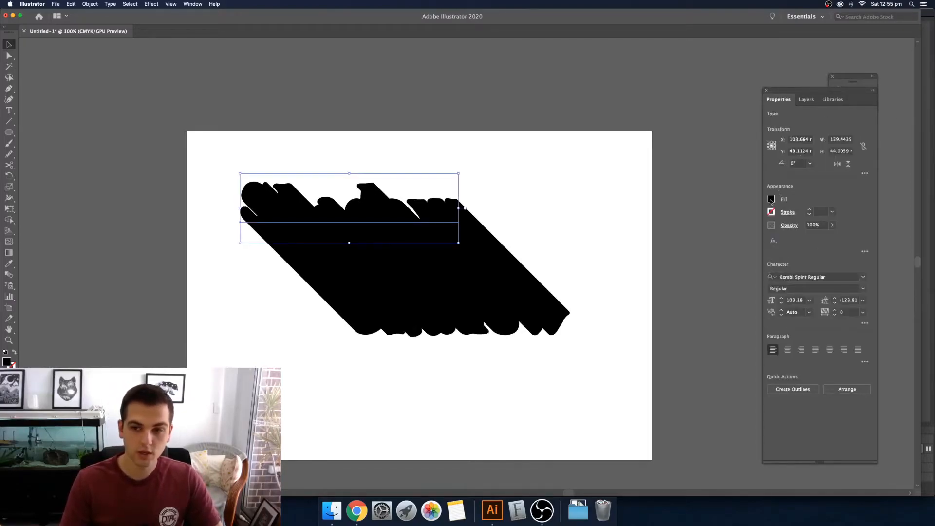
pyautogui.click(771, 199)
pyautogui.click(684, 232)
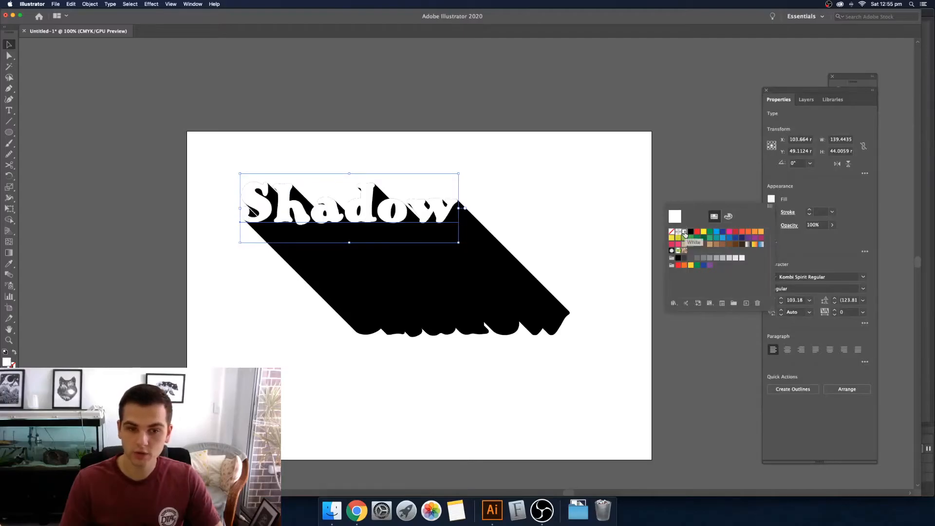
pyautogui.press('Escape')
pyautogui.click(591, 157)
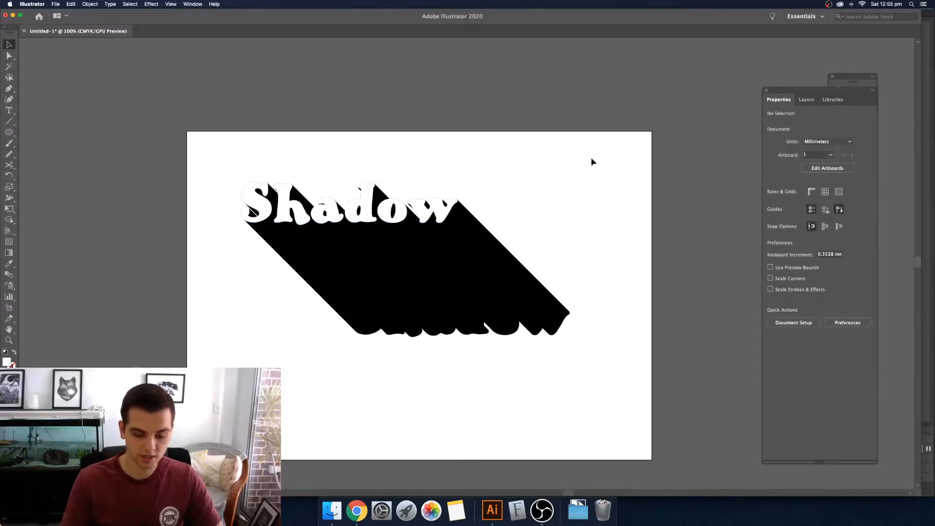
pyautogui.press('super+equal')
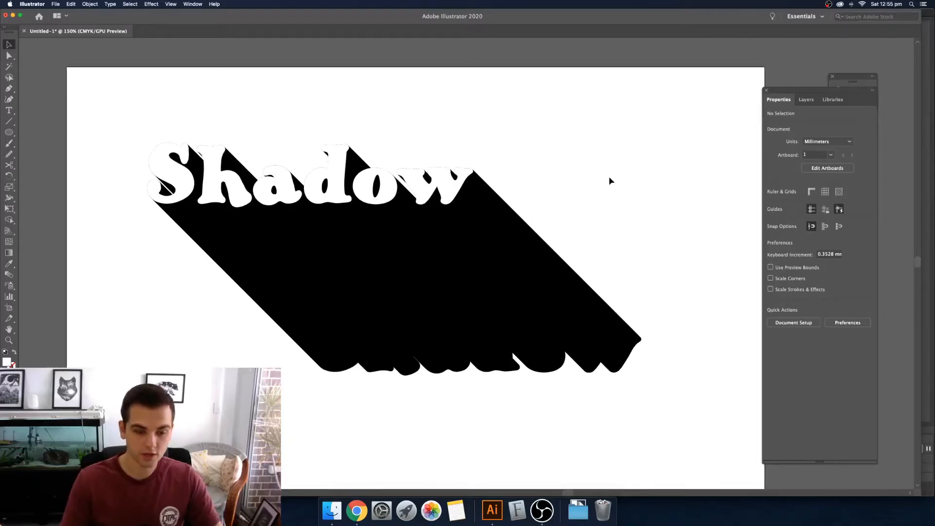
pyautogui.press('super+minus')
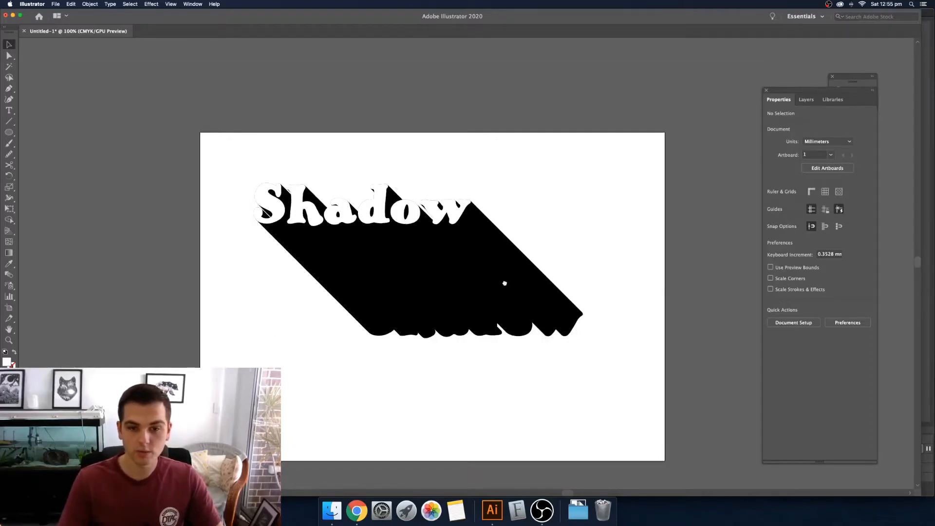
pyautogui.scroll(-1, 505, 283)
pyautogui.click(428, 277)
pyautogui.click(669, 172)
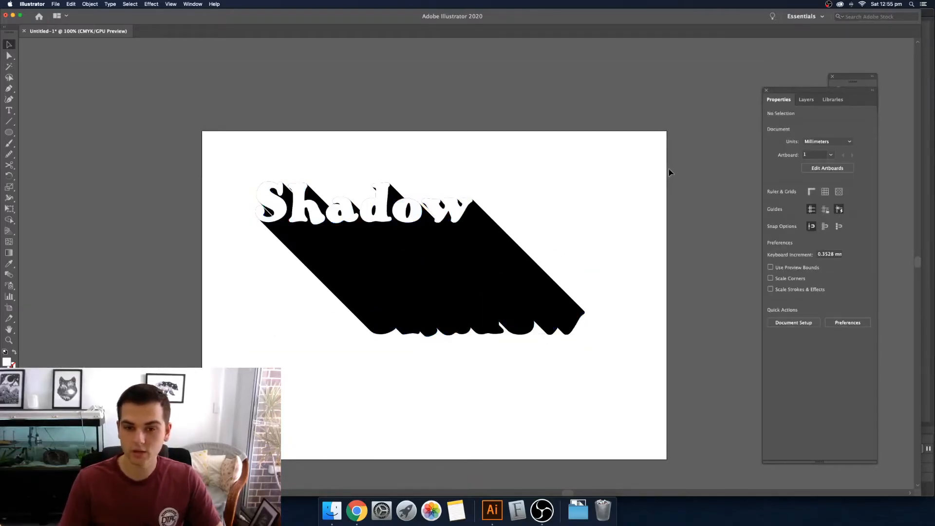
pyautogui.hscroll(1, 628, 188)
pyautogui.click(397, 271)
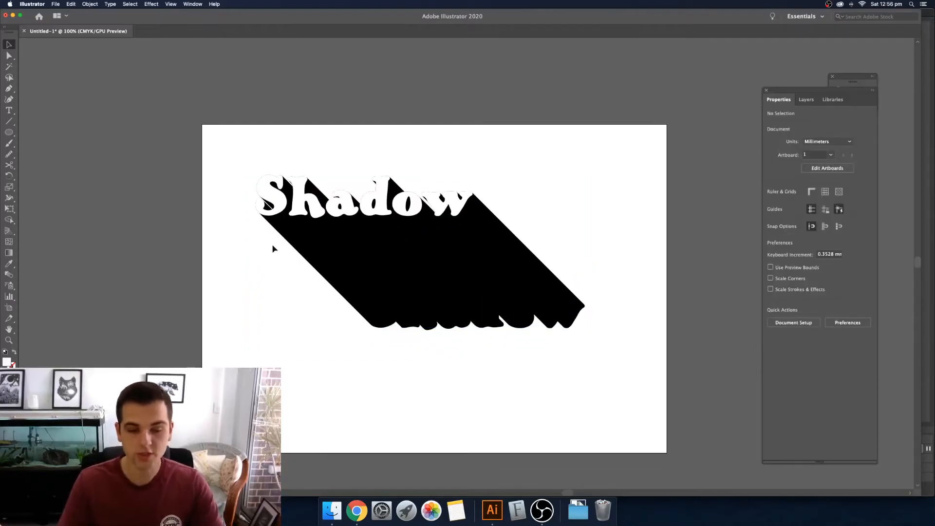
# Draw an open S-shaped path with three anchor points below the left side of the shadow, about 91 by 48 mm.
pyautogui.press('p')
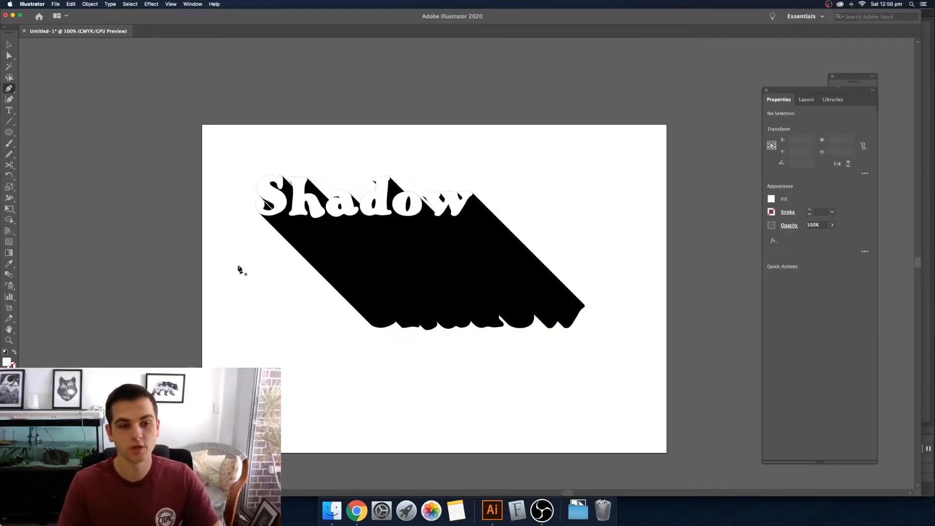
pyautogui.click(249, 279)
pyautogui.moveTo(334, 326); pyautogui.dragTo(371, 311)
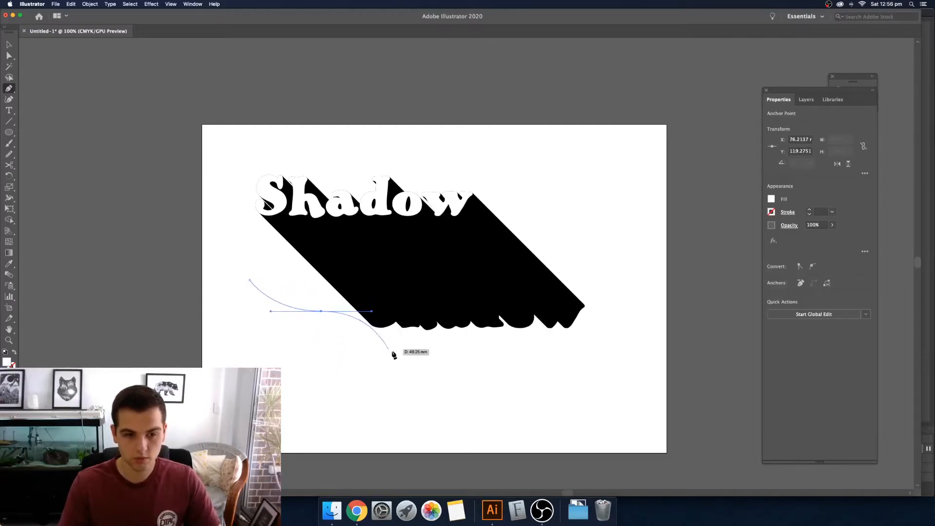
pyautogui.click(391, 355)
pyautogui.press('v')
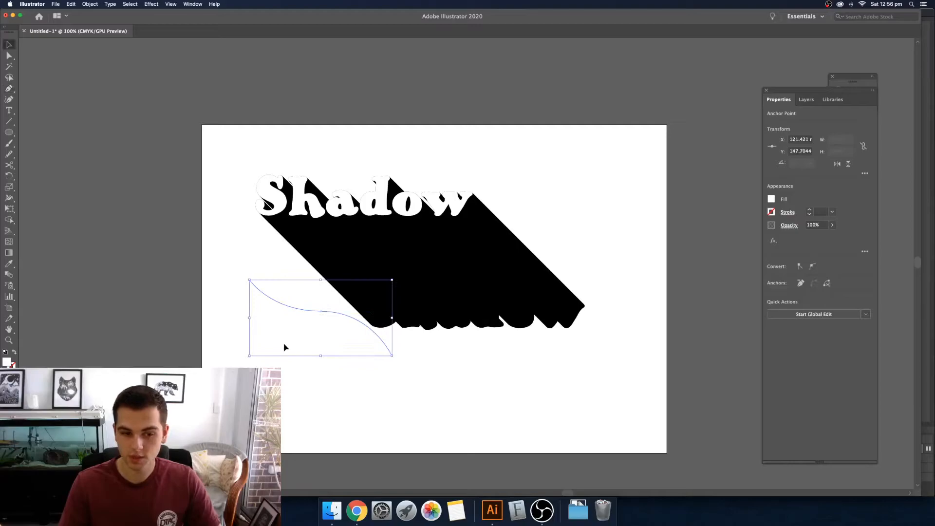
# Replace the spine of the "Shadow" blend with the S-shaped path.
pyautogui.click(281, 348)
pyautogui.moveTo(318, 293); pyautogui.dragTo(317, 293)
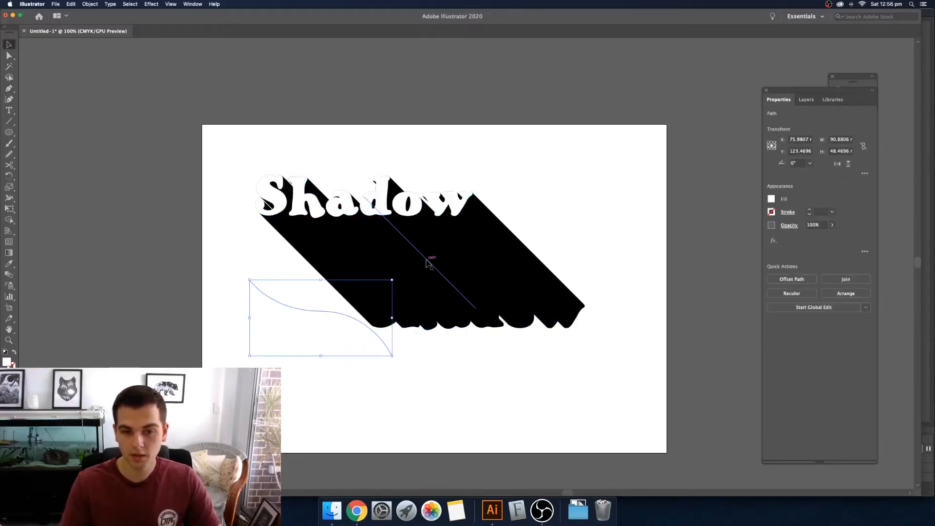
pyautogui.hscroll(-1, 427, 263)
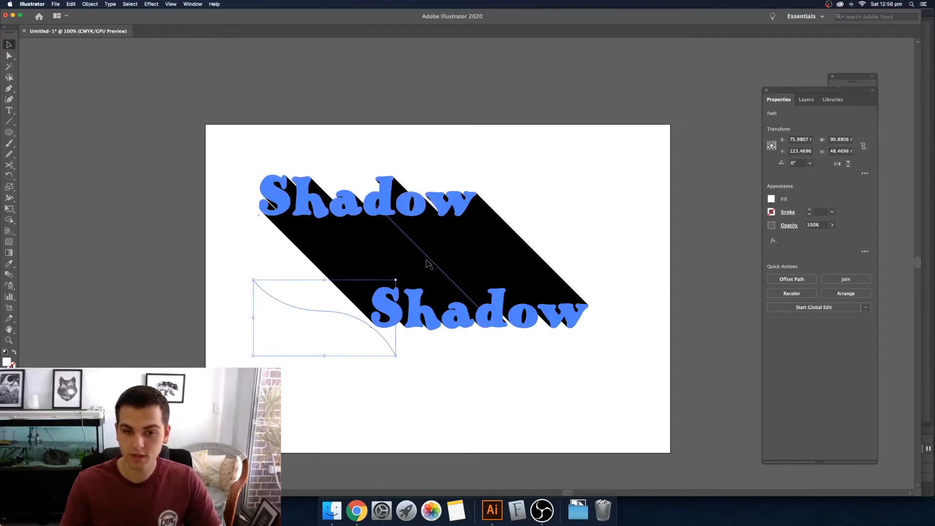
pyautogui.keyDown('shift'); pyautogui.click(418, 251); pyautogui.keyUp('shift')
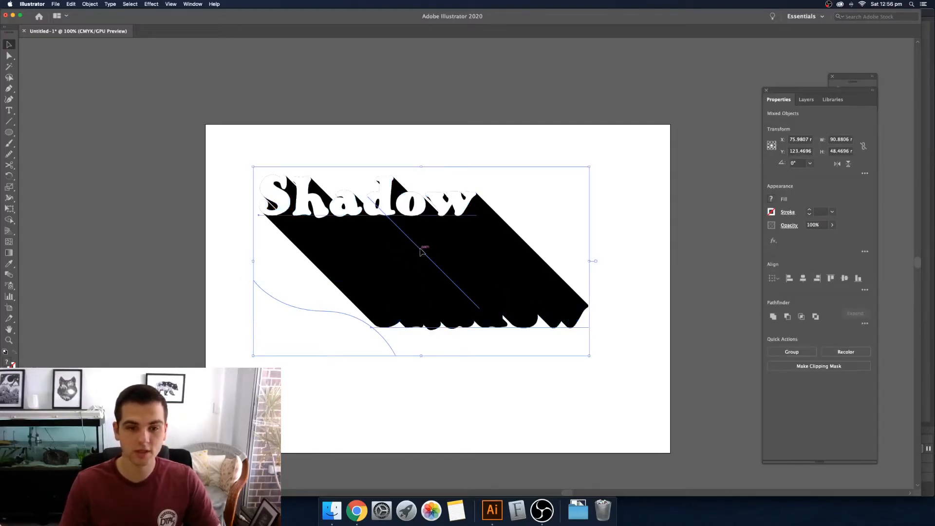
pyautogui.click(89, 3)
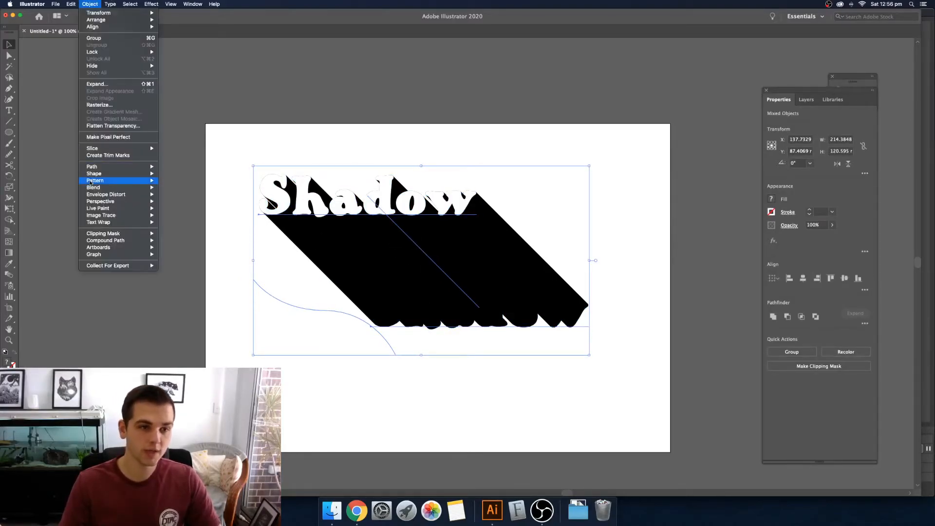
pyautogui.moveTo(115, 189)
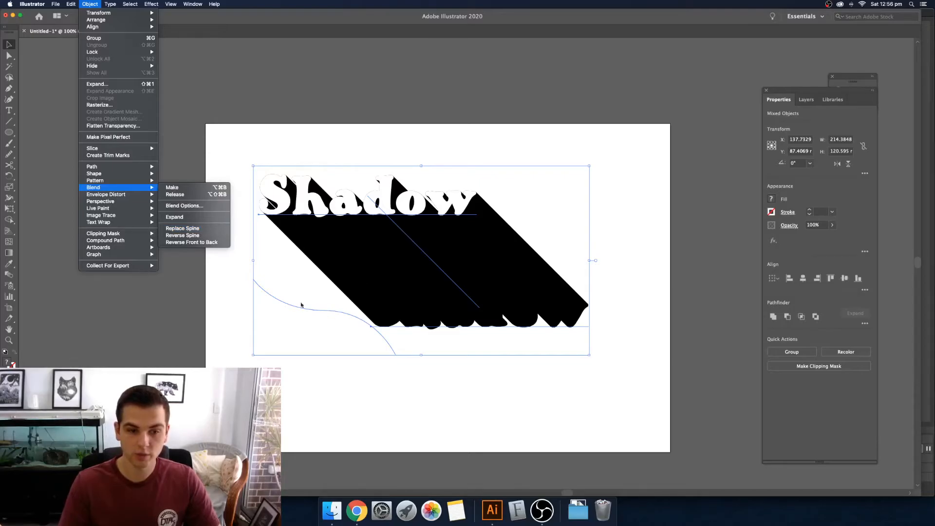
pyautogui.click(201, 228)
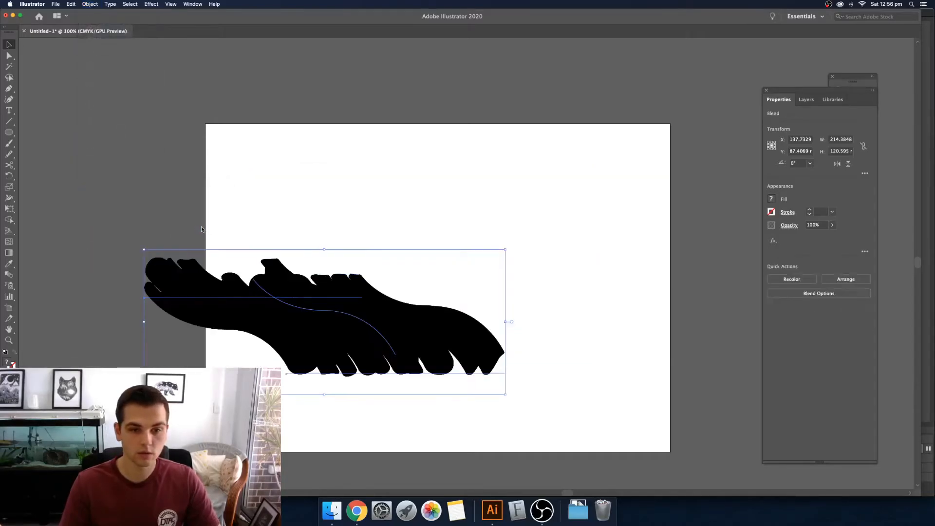
# Send the curved blend to the back and move it so its upper end lies behind the white "Shadow" lettering.
pyautogui.moveTo(364, 324); pyautogui.dragTo(481, 275)
pyautogui.press('super+shift+bracketleft')
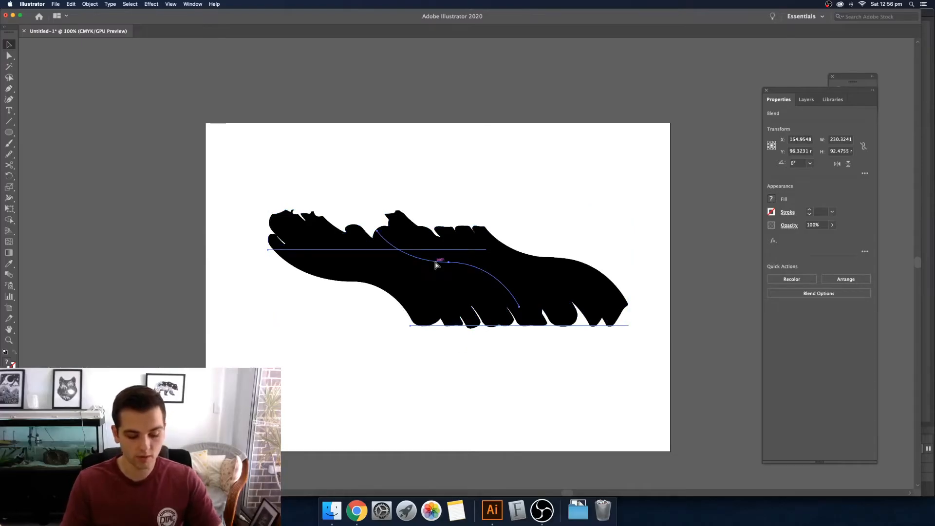
pyautogui.press('super+y')
pyautogui.moveTo(428, 261); pyautogui.dragTo(422, 228)
pyautogui.press('super+y')
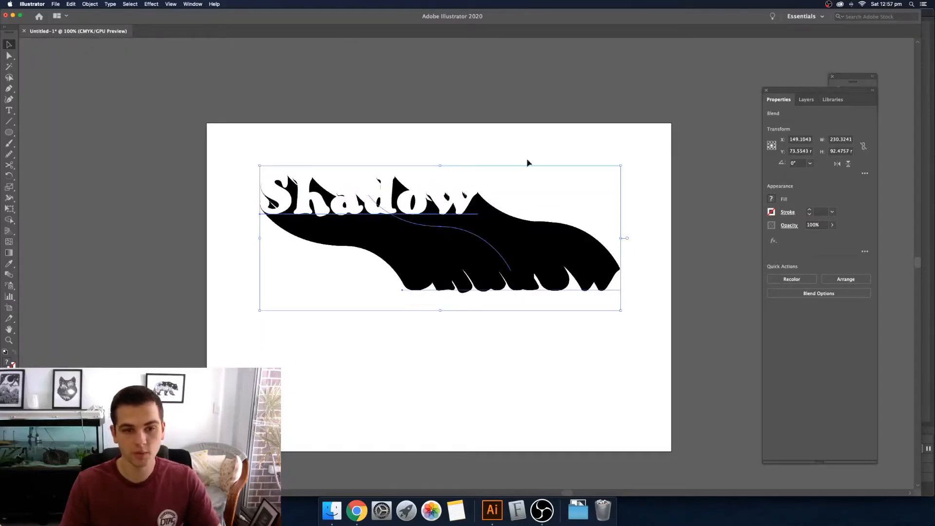
pyautogui.click(573, 125)
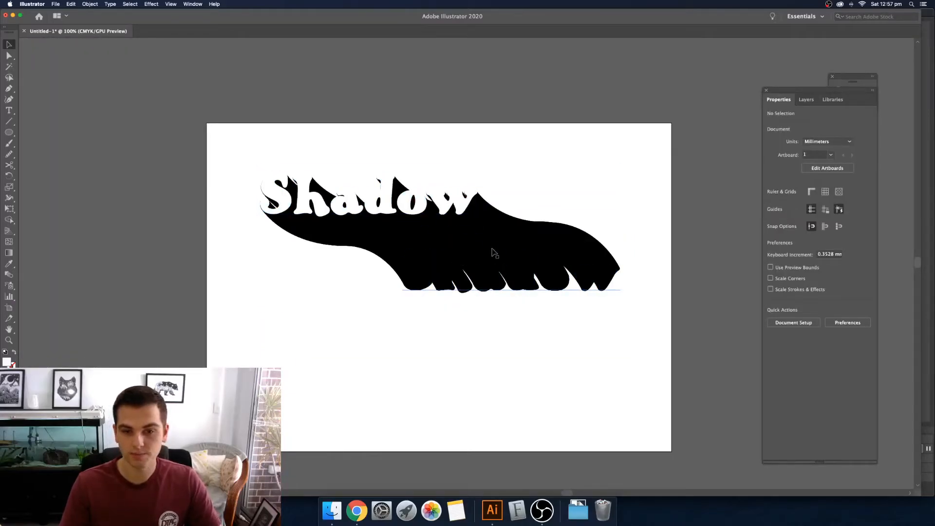
# Expand the curved blend into a group of separate text copies.
pyautogui.moveTo(498, 250); pyautogui.dragTo(487, 252)
pyautogui.press('super+=')
pyautogui.press('super+minus')
pyautogui.hscroll(1, 480, 251)
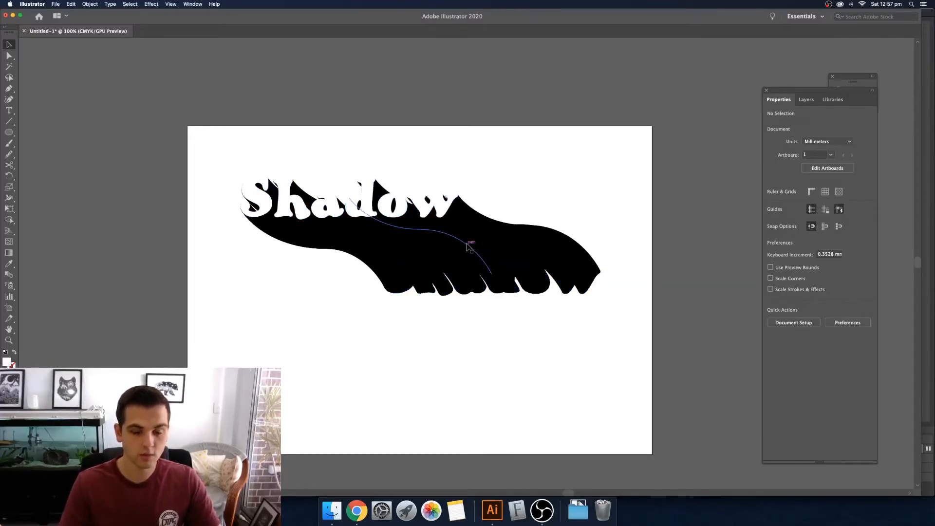
pyautogui.click(466, 246)
pyautogui.click(91, 4)
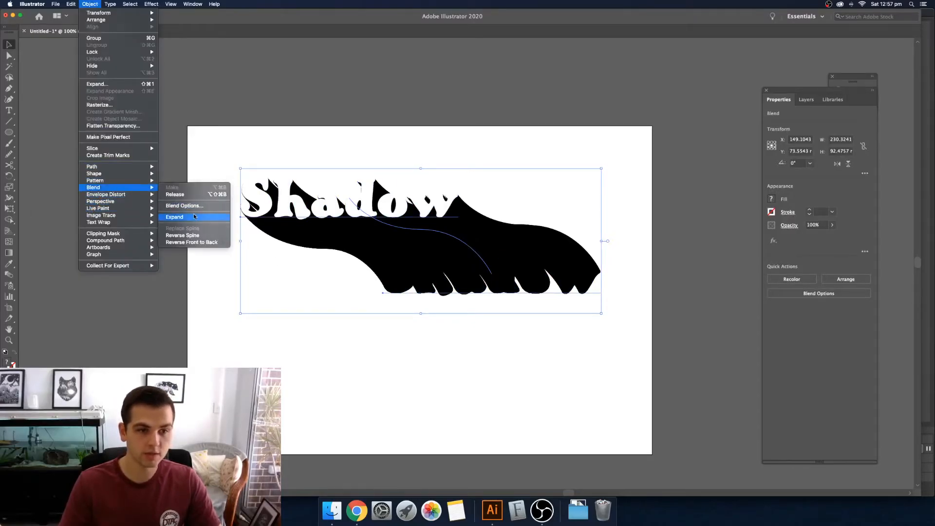
pyautogui.click(201, 220)
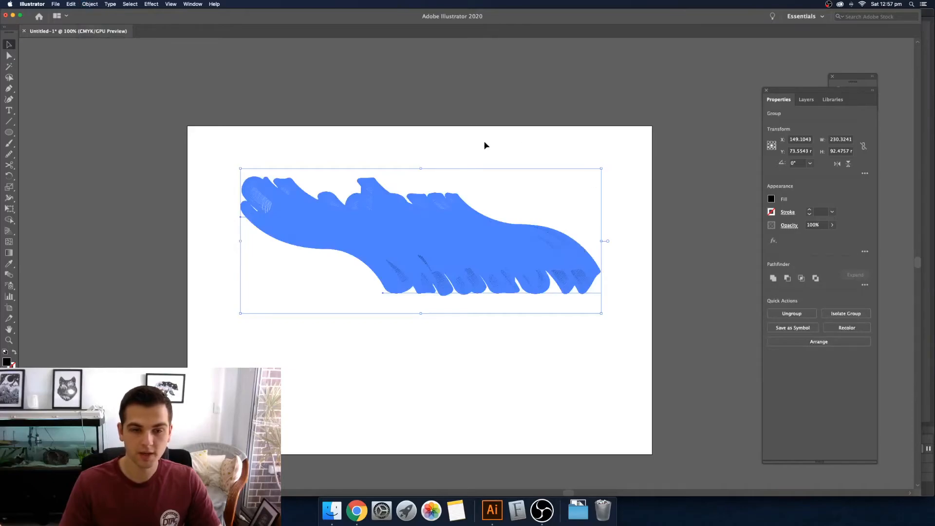
# Expand the objects and fills of the grouped text copies into editable outlines.
pyautogui.hscroll(2, 460, 140)
pyautogui.hscroll(4, 446, 238)
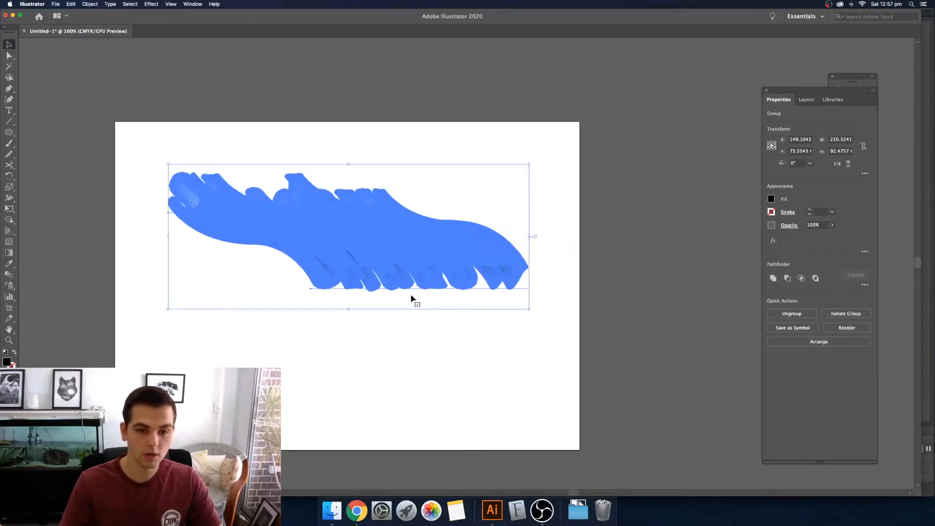
pyautogui.click(91, 3)
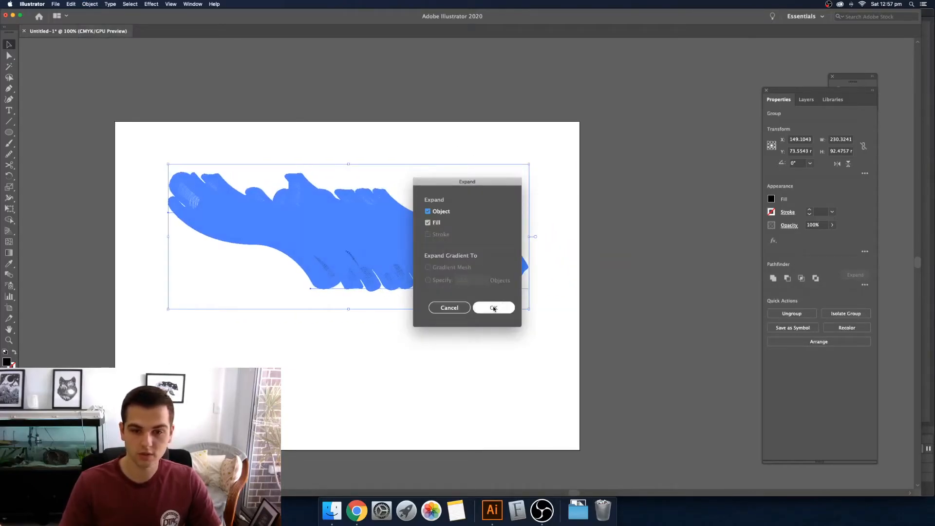
pyautogui.press('Return')
pyautogui.press('super+z')
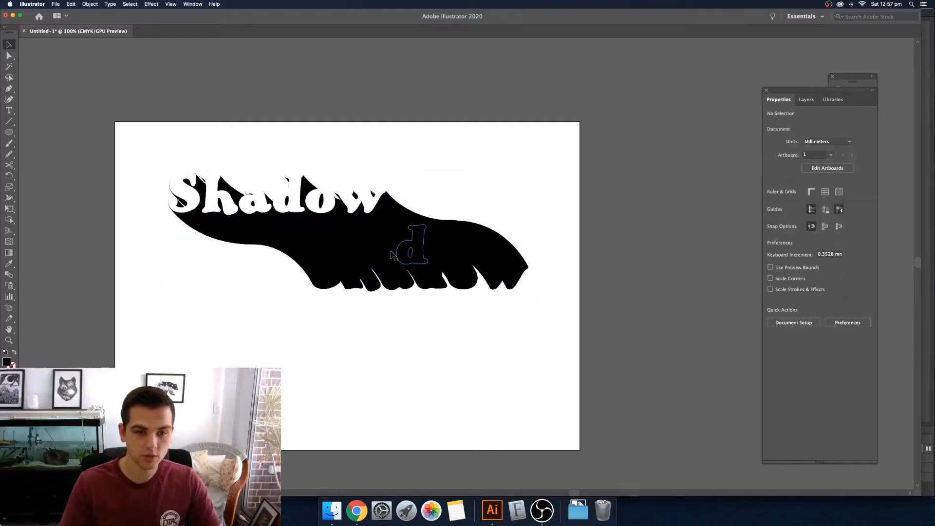
pyautogui.press('super+shift+z')
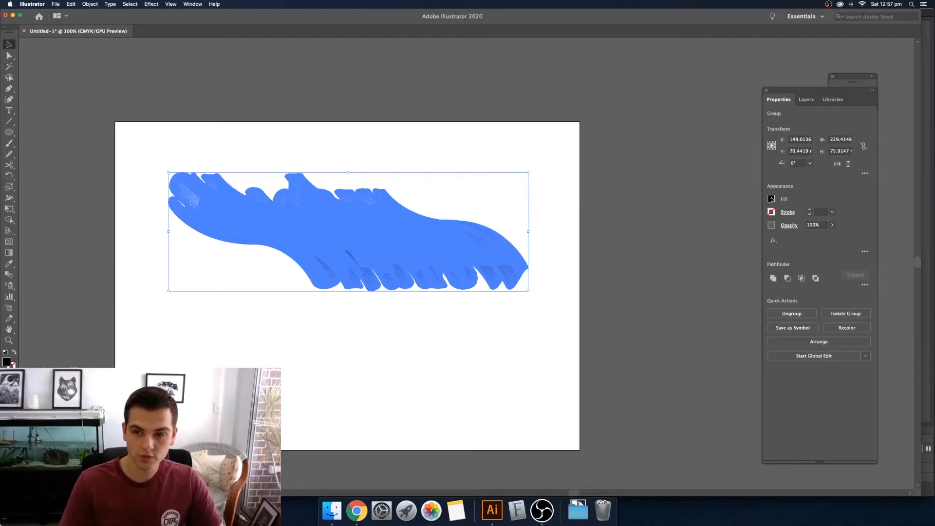
# Give the expanded shadow group a black stroke and remove its fill.
pyautogui.click(771, 212)
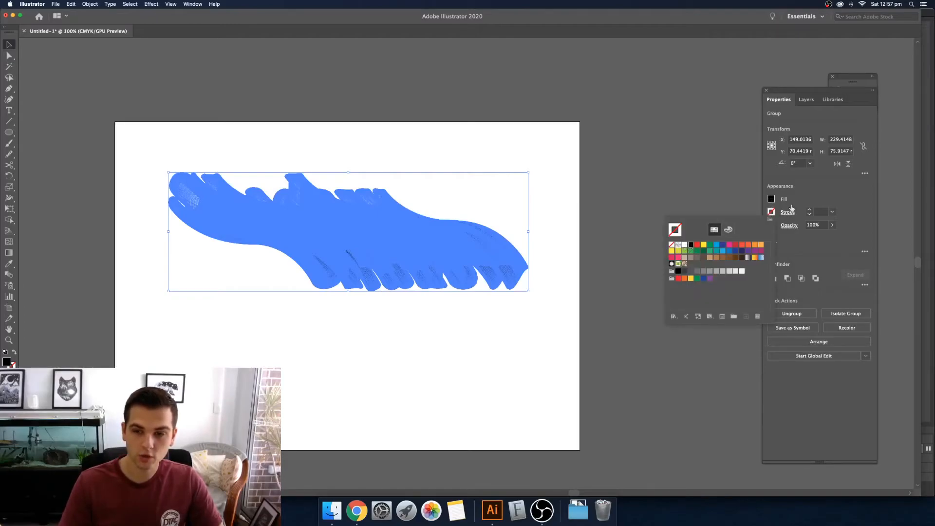
pyautogui.click(799, 190)
pyautogui.click(771, 199)
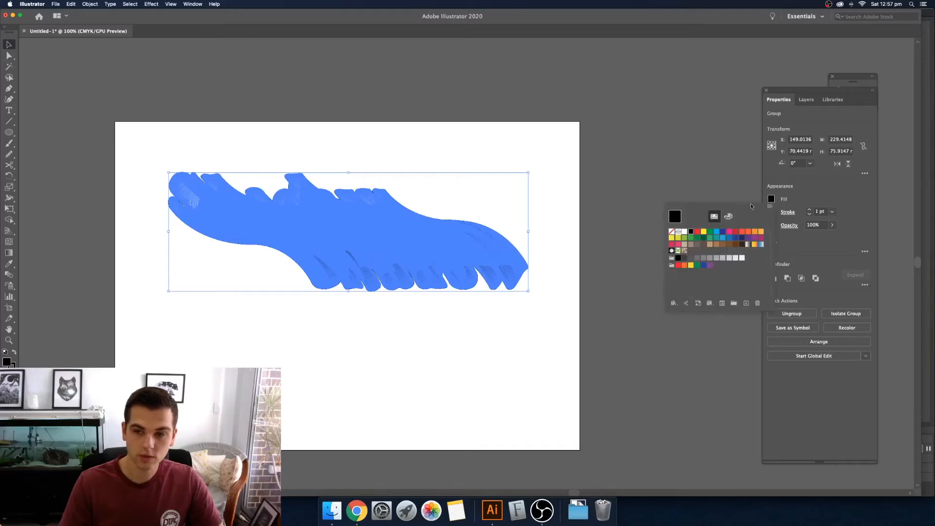
pyautogui.click(671, 232)
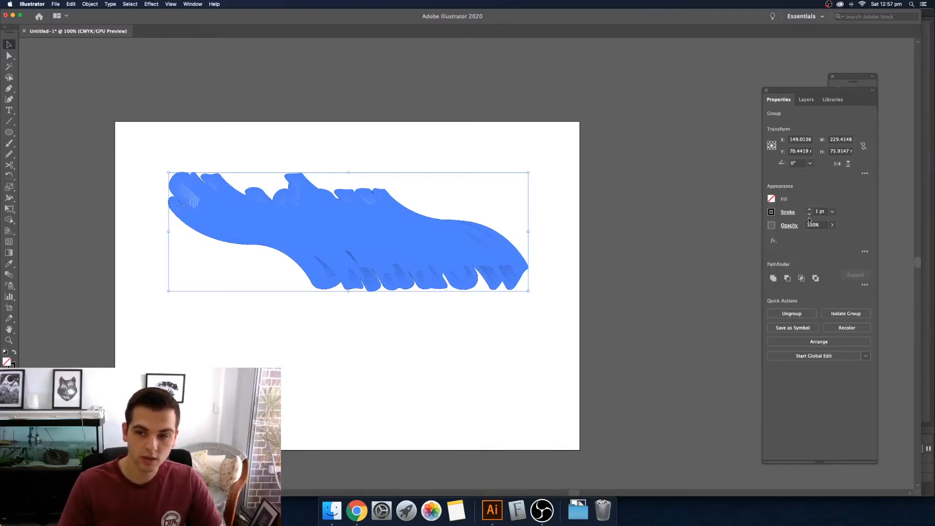
# Set the shadow group's stroke weight to 0.1 pt.
pyautogui.click(810, 216)
pyautogui.click(824, 212)
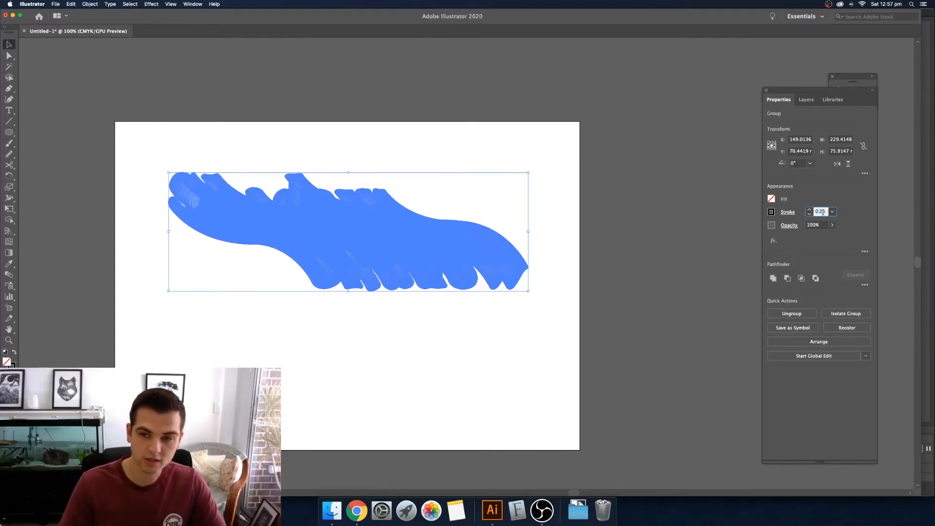
pyautogui.write('0.1')
pyautogui.press('Return')
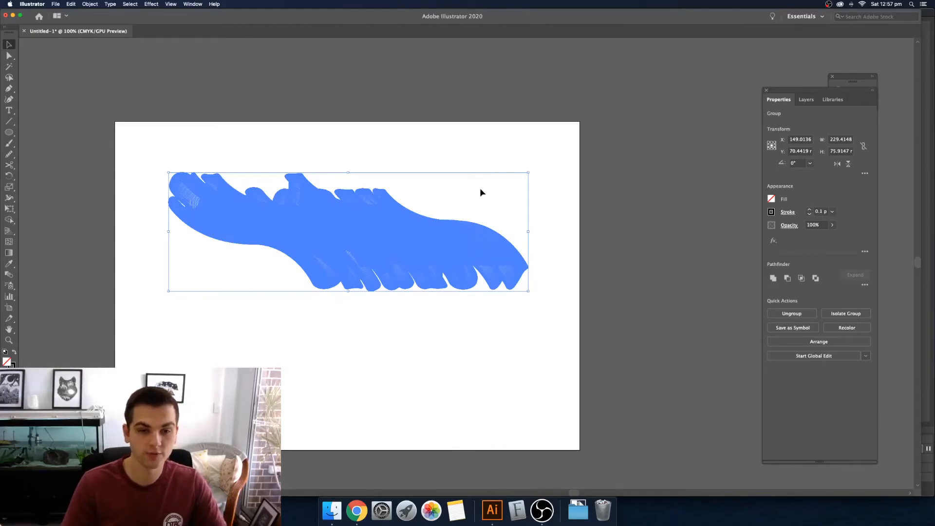
# Deselect the shadow group and examine its thin-line effect up close.
pyautogui.click(503, 138)
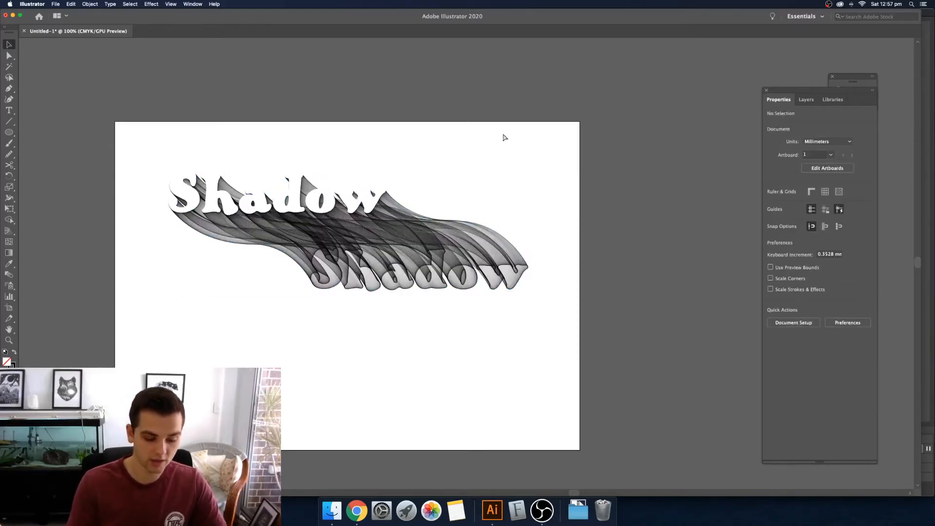
pyautogui.press('super+equal')
pyautogui.press('super+minus')
pyautogui.press('space')
pyautogui.moveTo(432, 193); pyautogui.dragTo(445, 190)
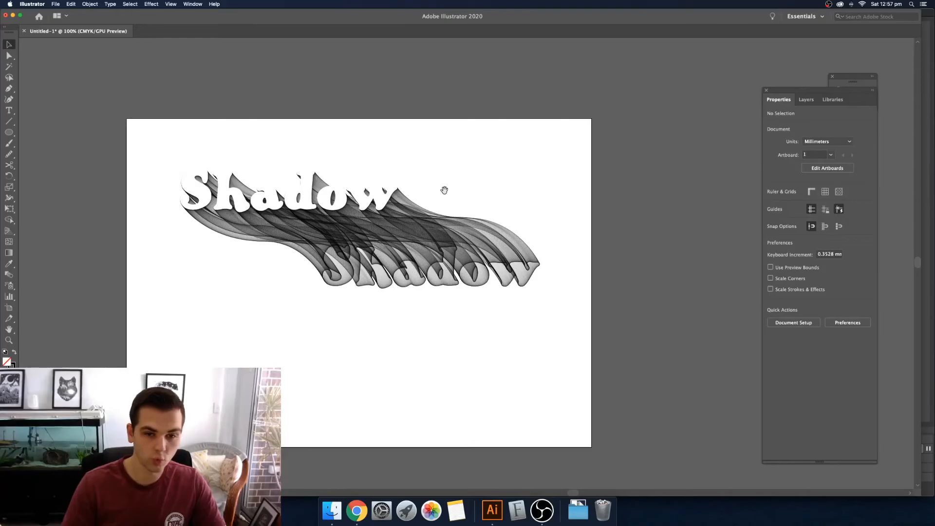
pyautogui.press('super+equal')
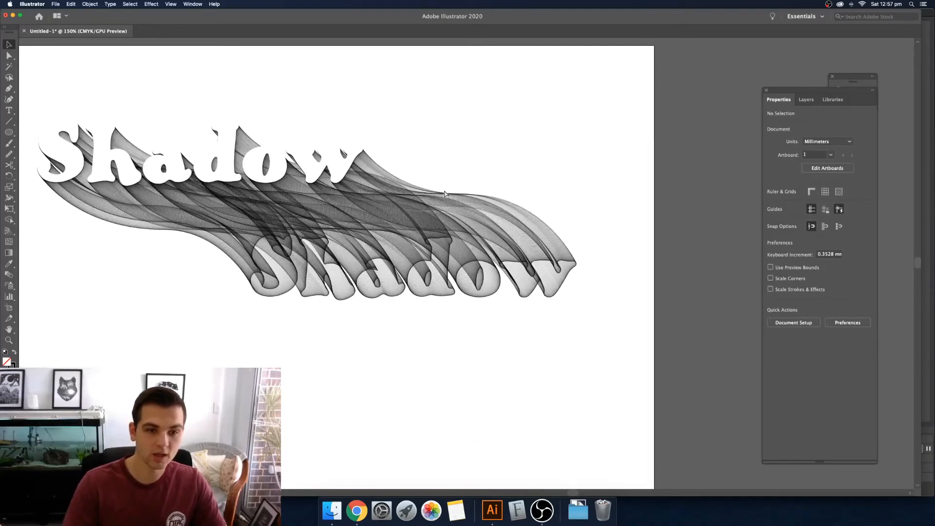
pyautogui.press('space')
pyautogui.moveTo(380, 245); pyautogui.dragTo(477, 259)
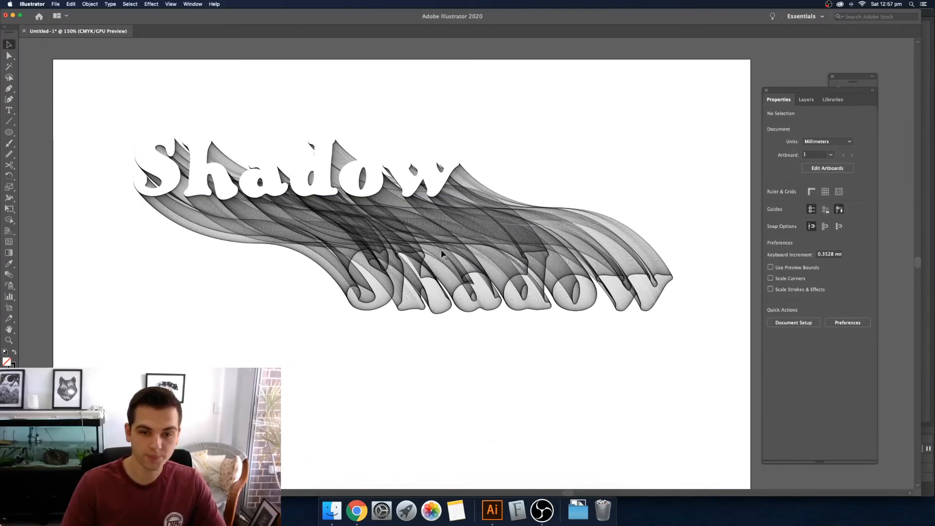
# Apply the linear blue-to-pale-green gradient at 0° to the fill of the shadow group, keeping only its two end color stops.
pyautogui.click(442, 253)
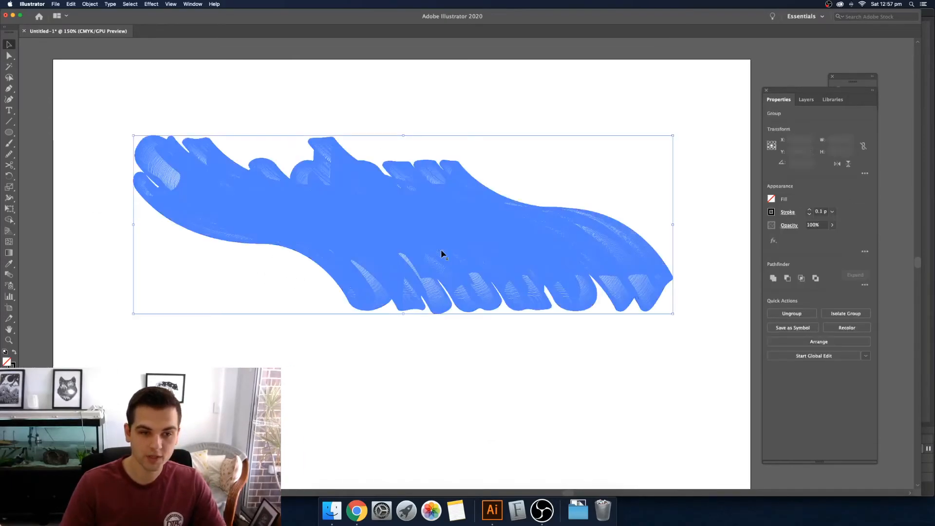
pyautogui.doubleClick(9, 253)
pyautogui.moveTo(143, 233); pyautogui.dragTo(120, 230)
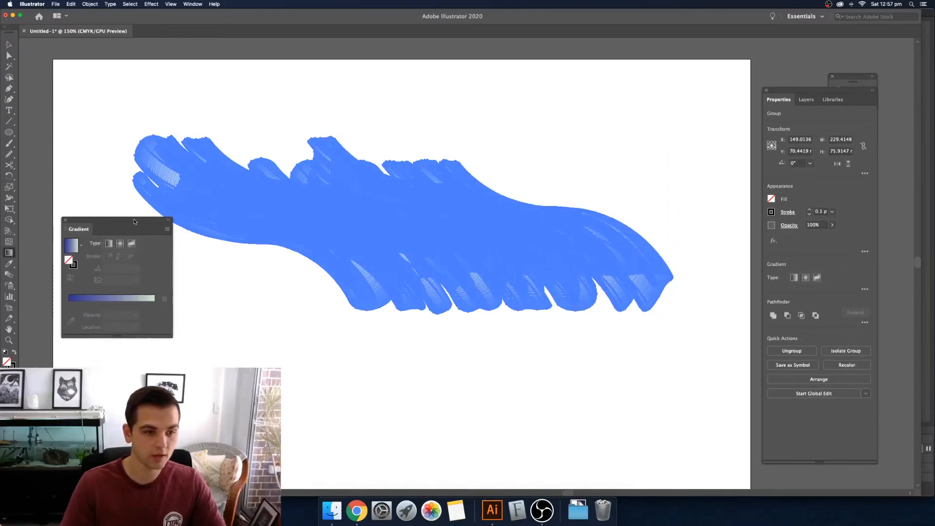
pyautogui.click(83, 302)
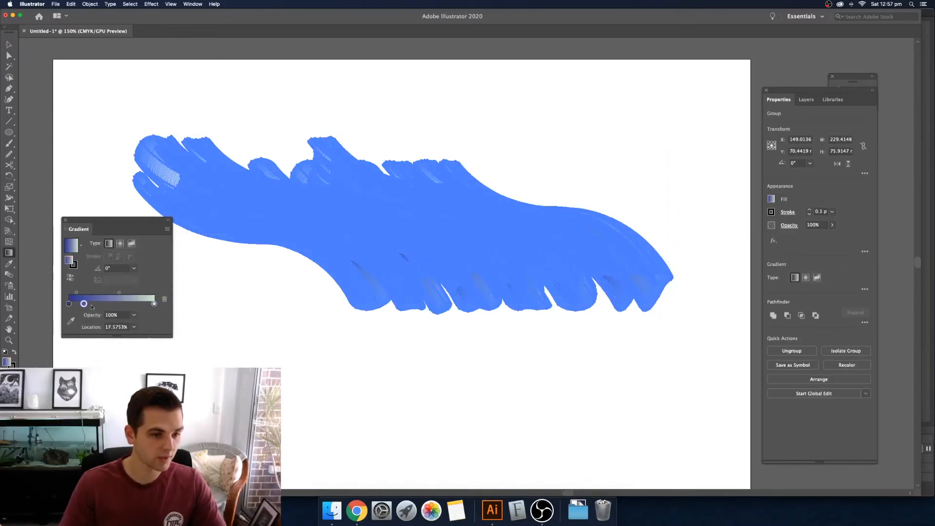
pyautogui.click(69, 303)
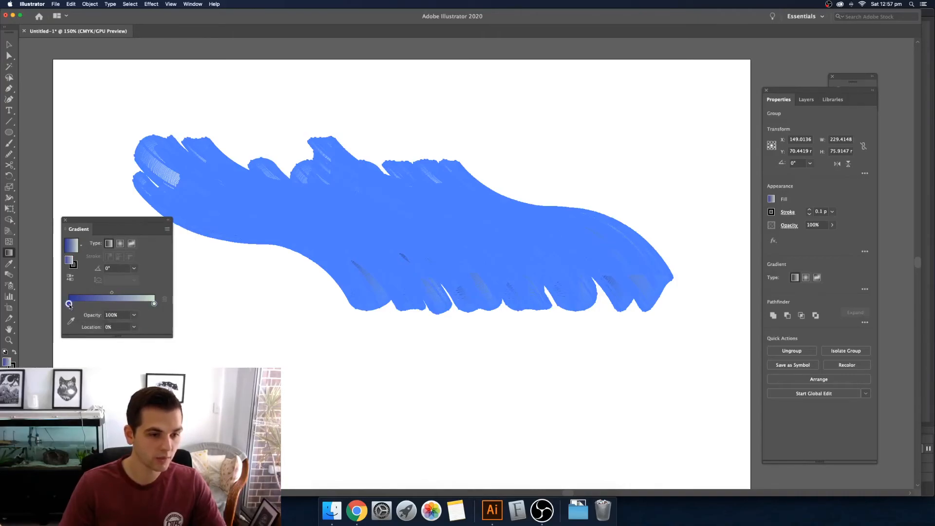
# Change the gradient's end color stop at 100% to purple and deselect the shadow group to view the whole artboard.
pyautogui.doubleClick(69, 303)
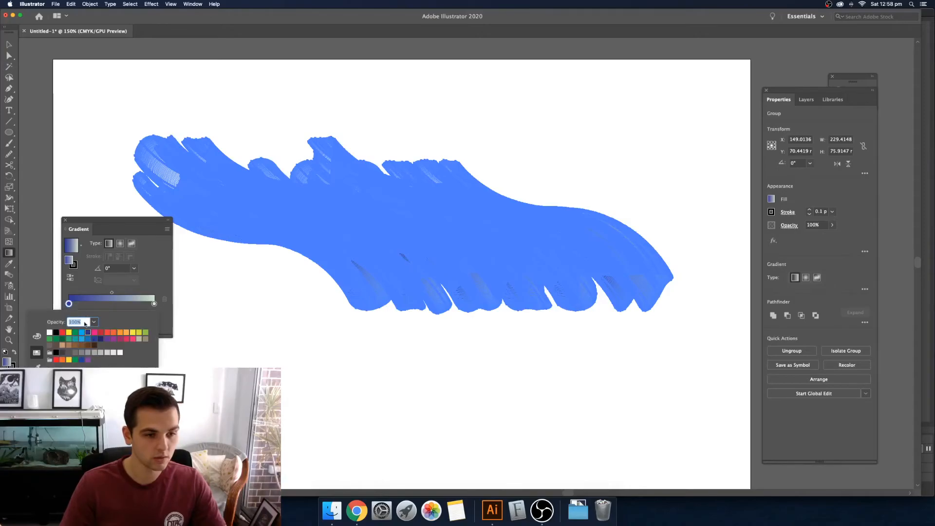
pyautogui.click(154, 304)
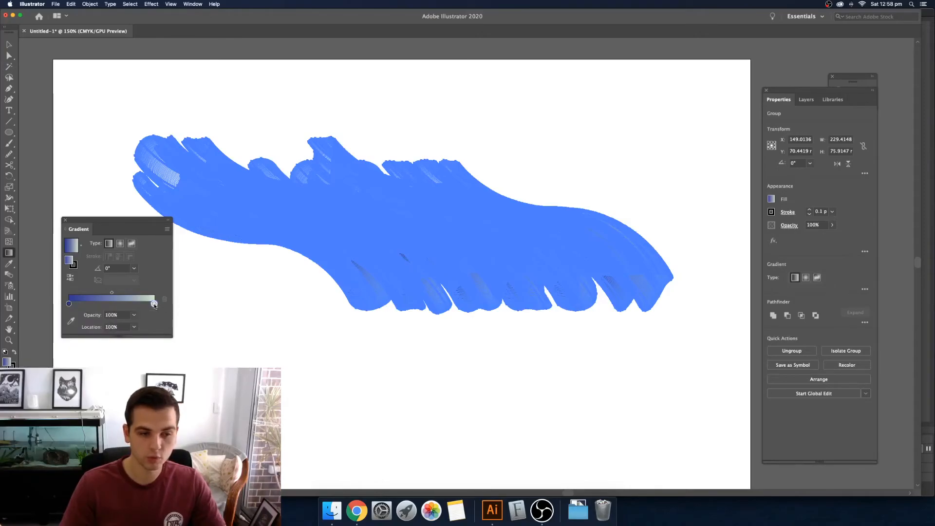
pyautogui.doubleClick(154, 303)
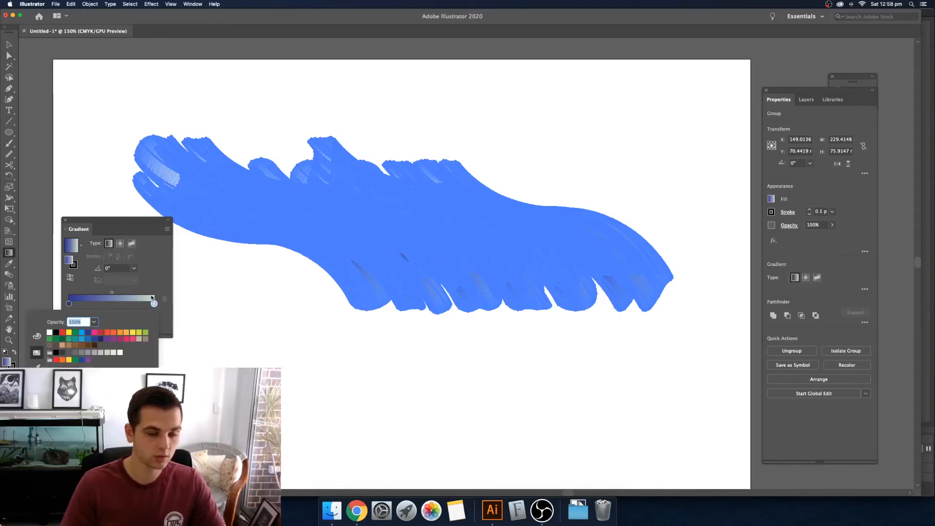
pyautogui.click(107, 340)
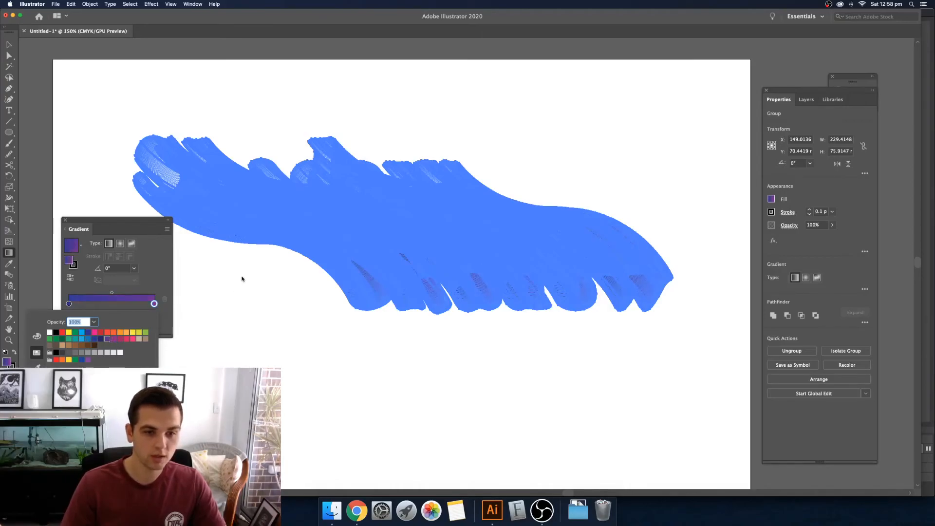
pyautogui.click(217, 311)
pyautogui.press('v')
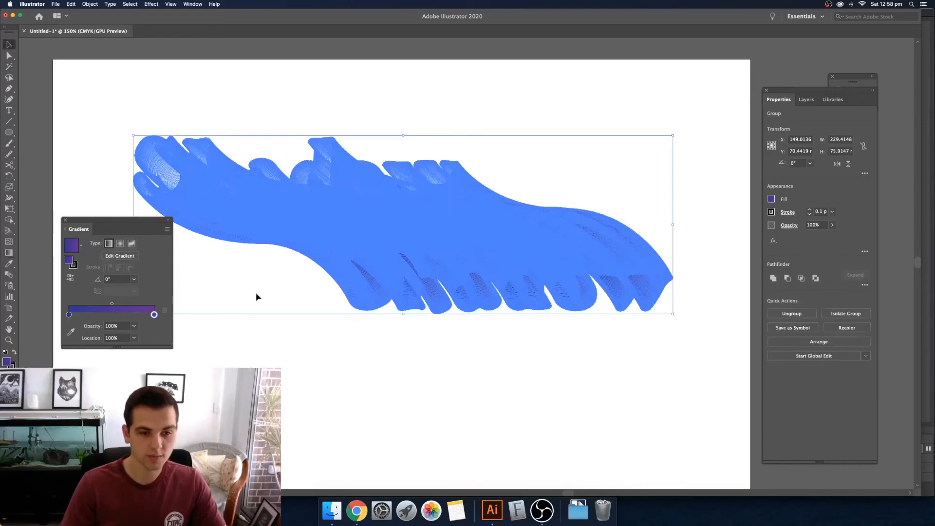
pyautogui.click(267, 291)
pyautogui.press('super+minus')
pyautogui.press('super+minus')
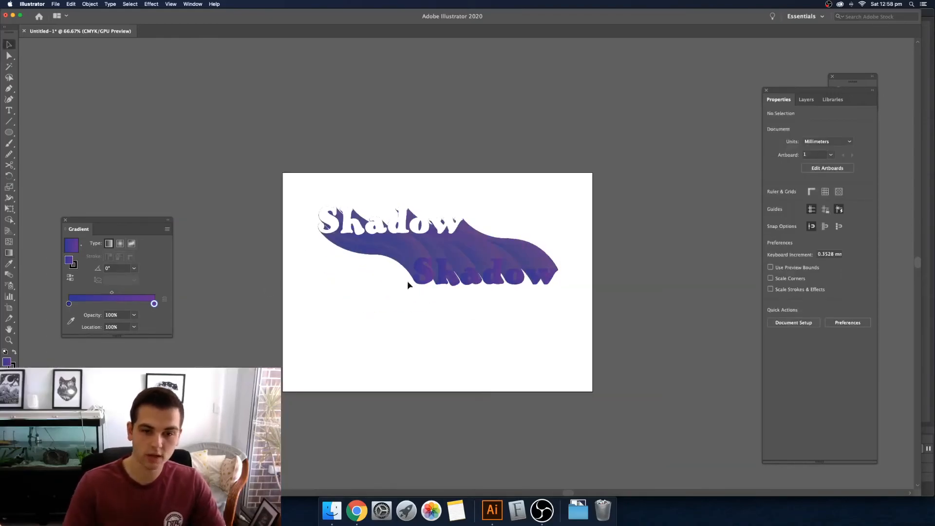
# Swap the fill and stroke of the shadow group so the blue-to-purple gradient colors its stroke, and deselect the group.
pyautogui.click(502, 278)
pyautogui.press('super+plus')
pyautogui.press('super+plus')
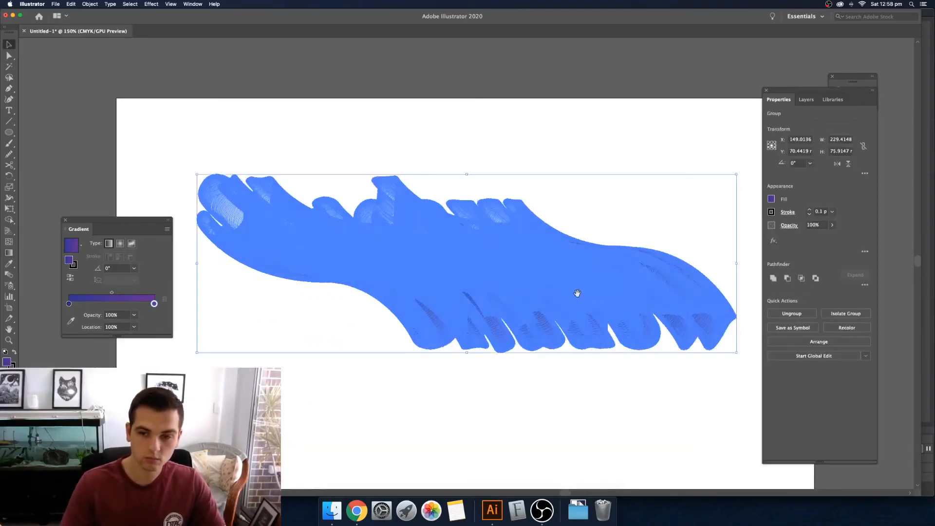
pyautogui.hotkey('shift', 'x')
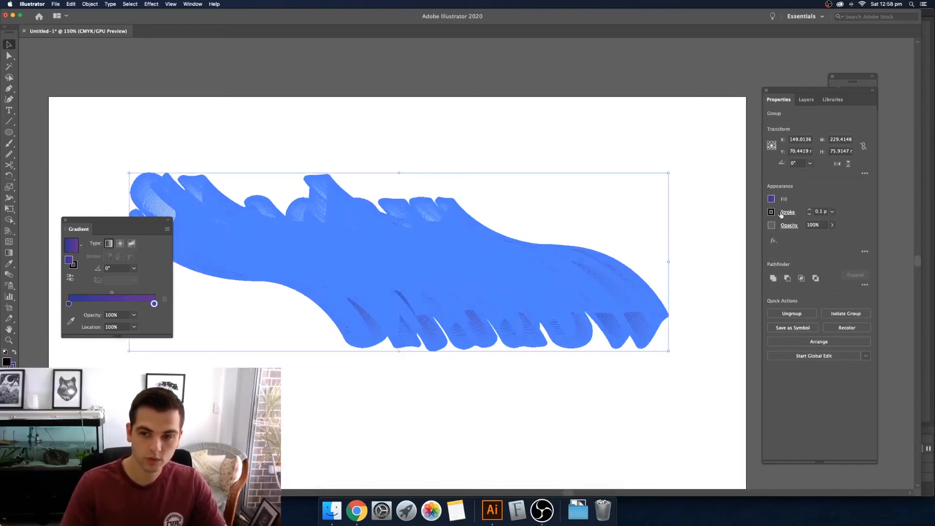
pyautogui.click(620, 154)
# Set the shadow group's fill to None, keeping only its gradient stroke, and deselect the group.
pyautogui.click(530, 273)
pyautogui.click(771, 198)
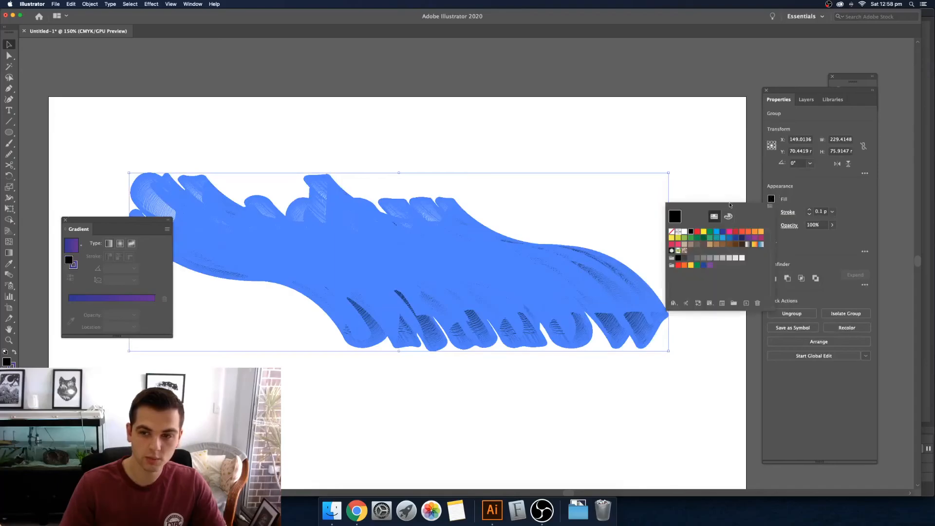
pyautogui.click(671, 232)
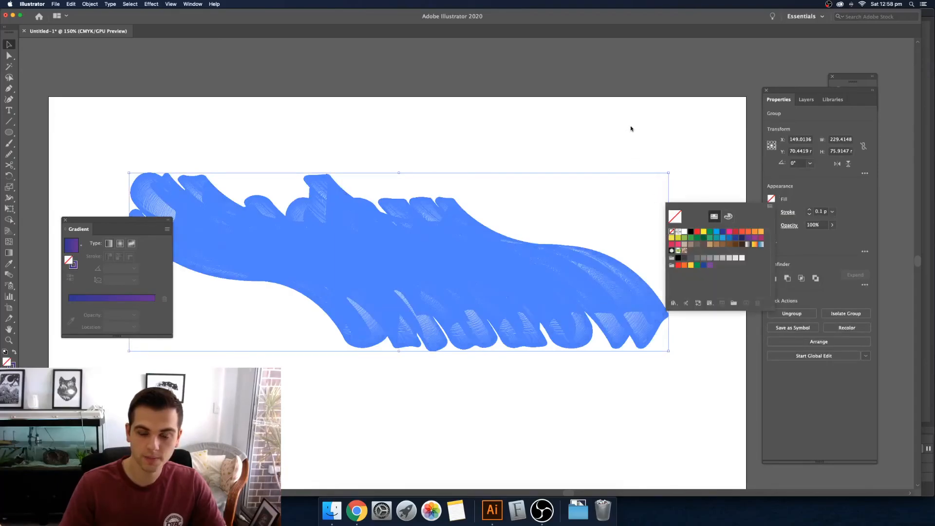
pyautogui.click(493, 152)
pyautogui.click(501, 120)
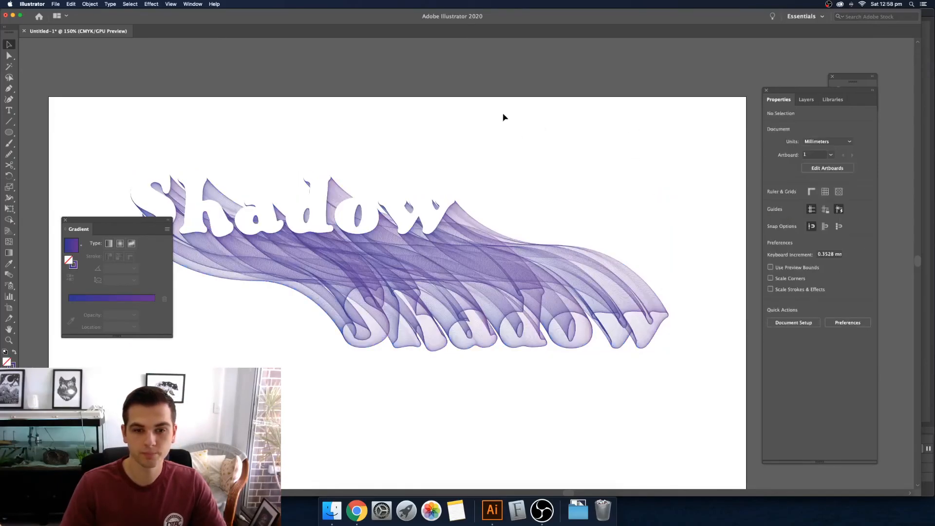
# Delete the white "Shadow" text lying over the upper end of the shadow group.
pyautogui.hscroll(-3, 487, 108)
pyautogui.press('super+minus')
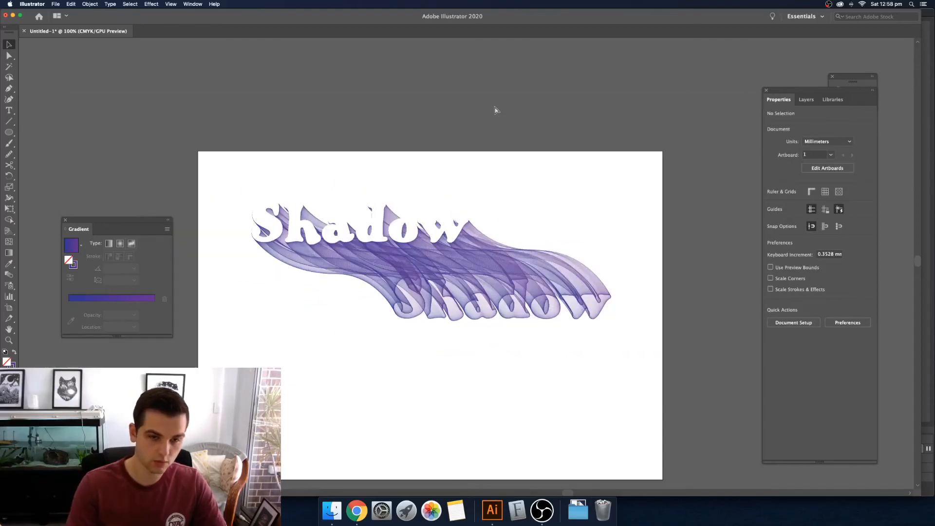
pyautogui.click(377, 222)
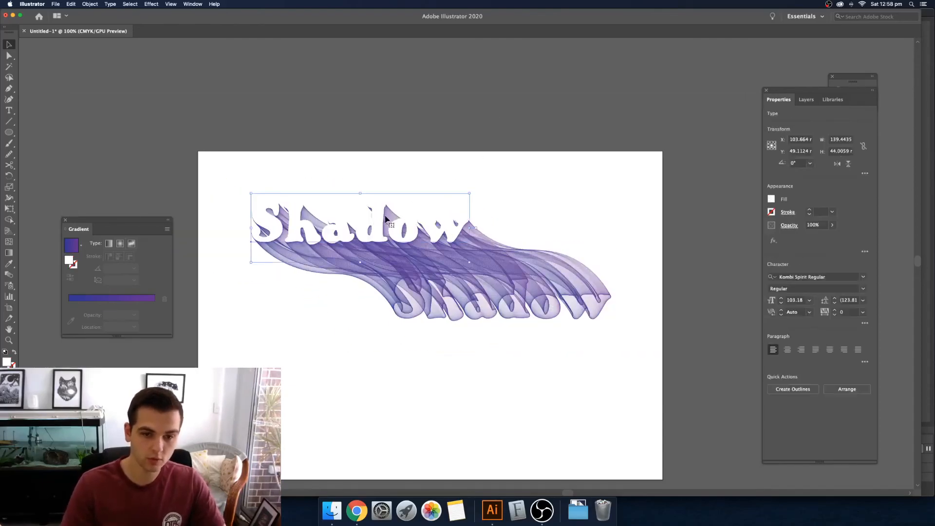
pyautogui.press('Delete')
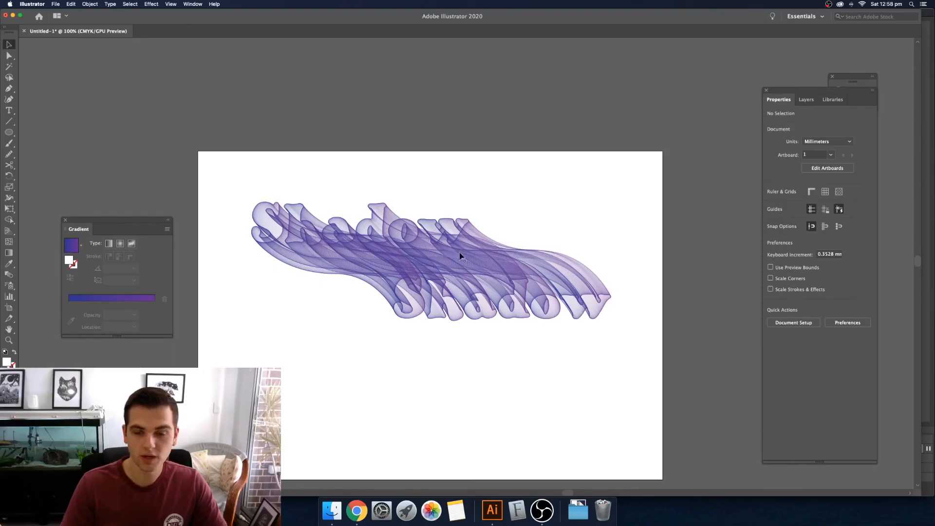